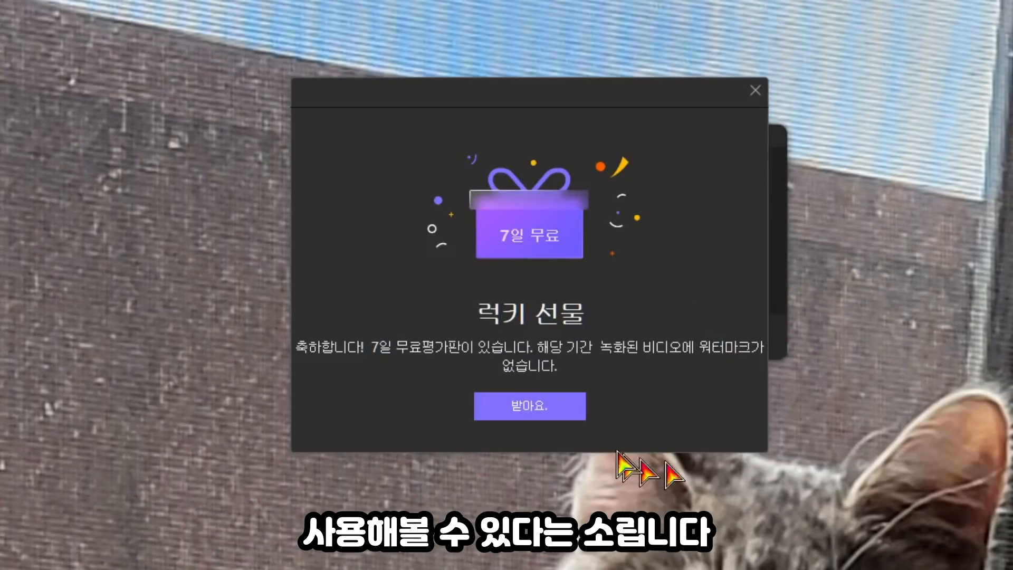
# Accept the 7-day free trial and acknowledge its activation
pyautogui.click(559, 406)
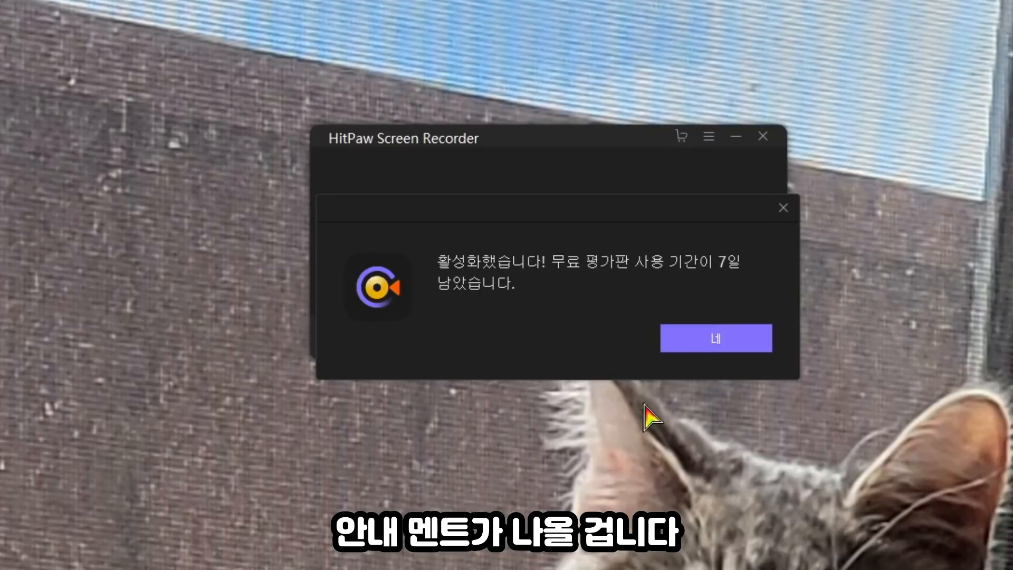
pyautogui.click(708, 341)
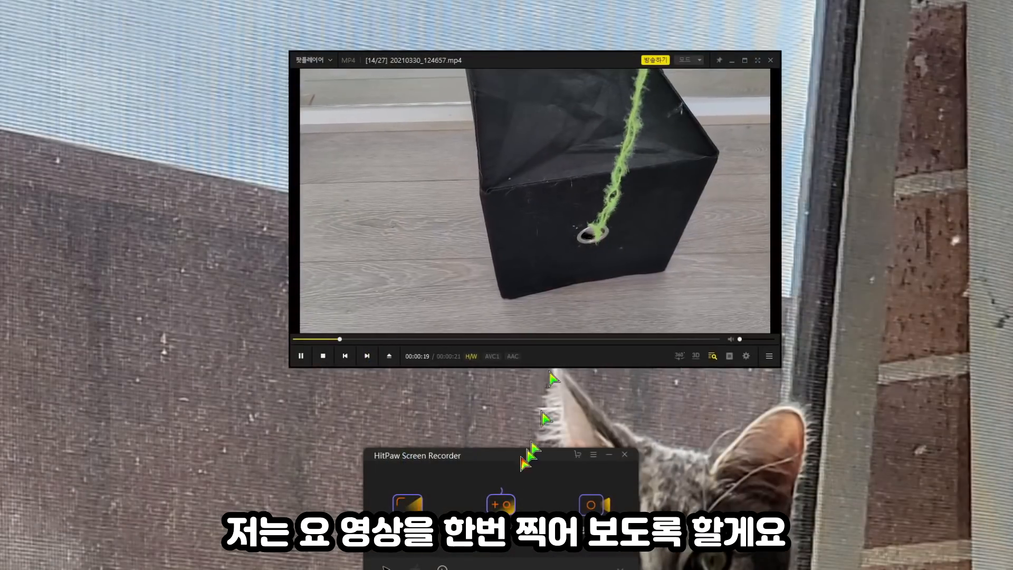
# Set the picture area of the playing video 20210330_124657.mp4 as the capture region and start recording it
pyautogui.click(417, 496)
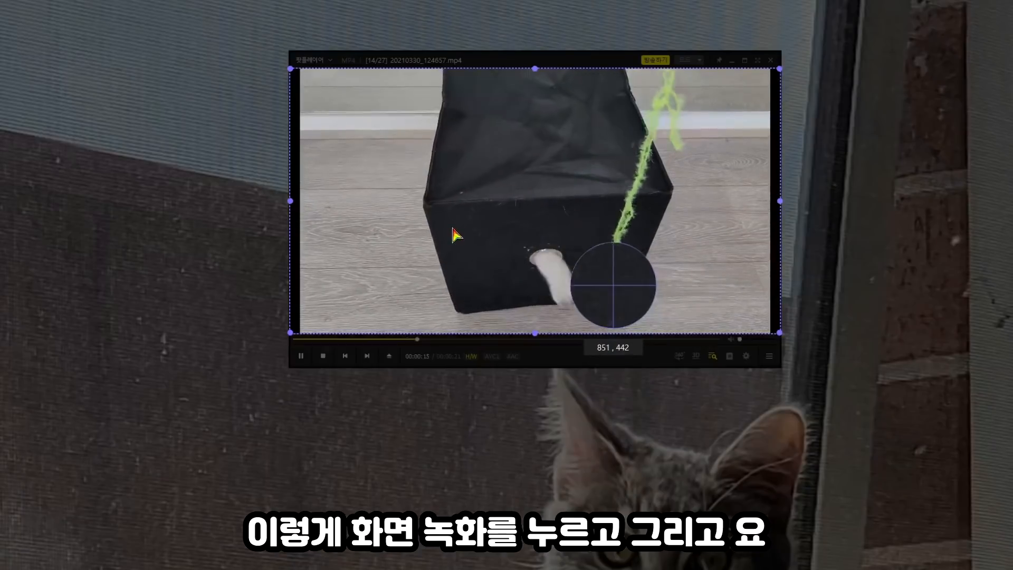
pyautogui.click(450, 231)
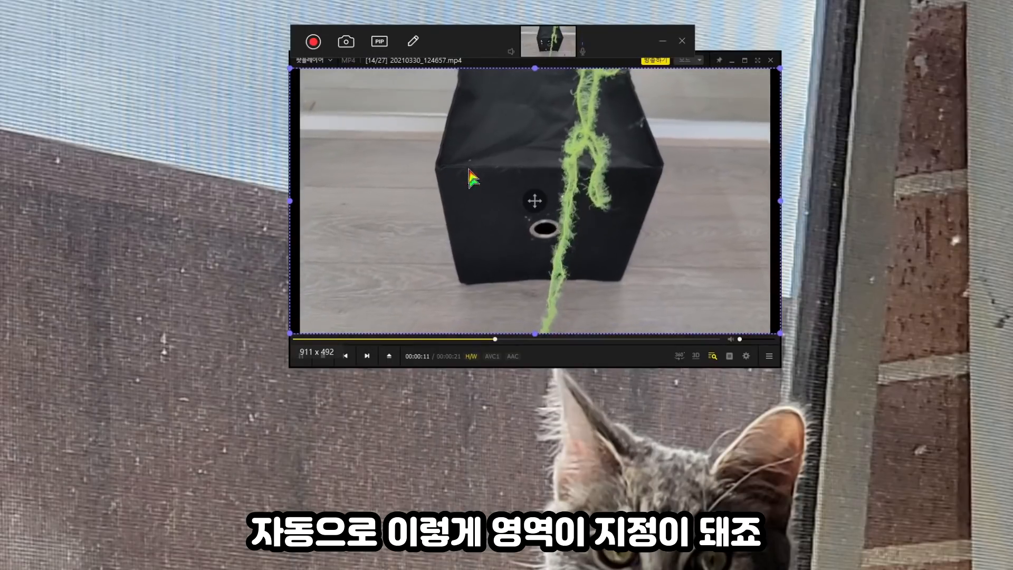
pyautogui.click(315, 42)
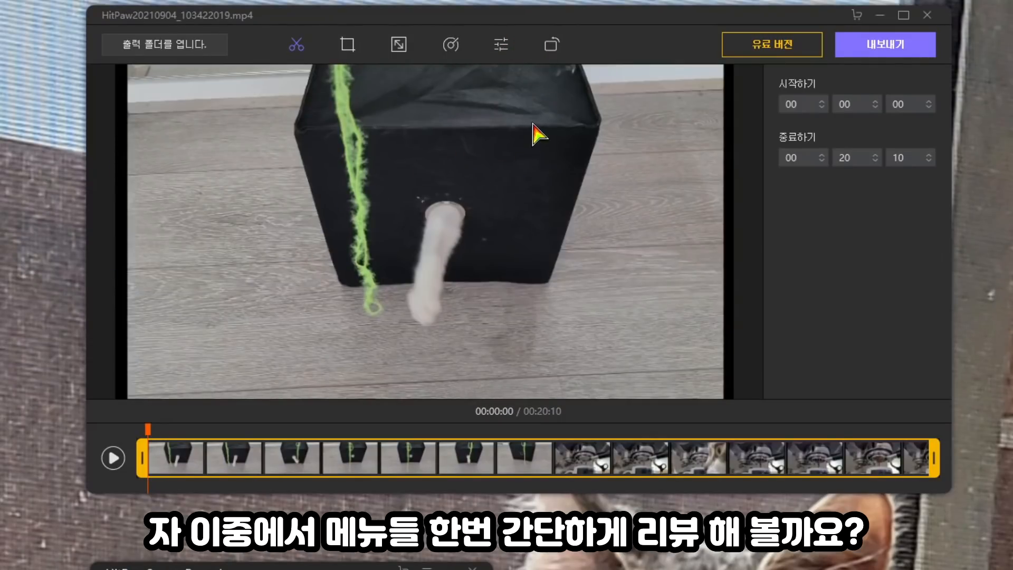
# Open cropping for the recorded clip and shrink the crop frame freehand to the area around the black box
pyautogui.click(348, 44)
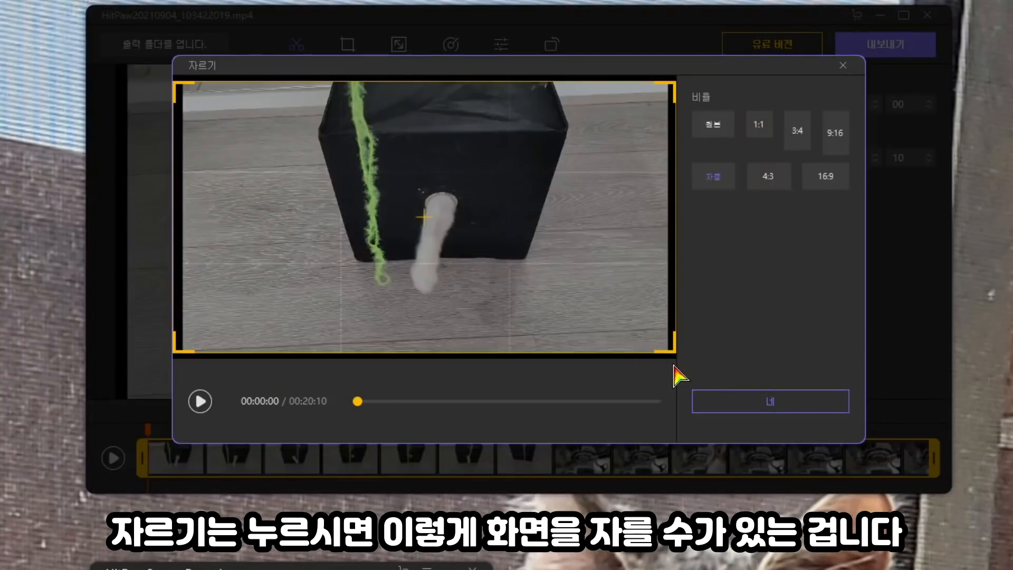
pyautogui.moveTo(671, 357); pyautogui.dragTo(320, 274)
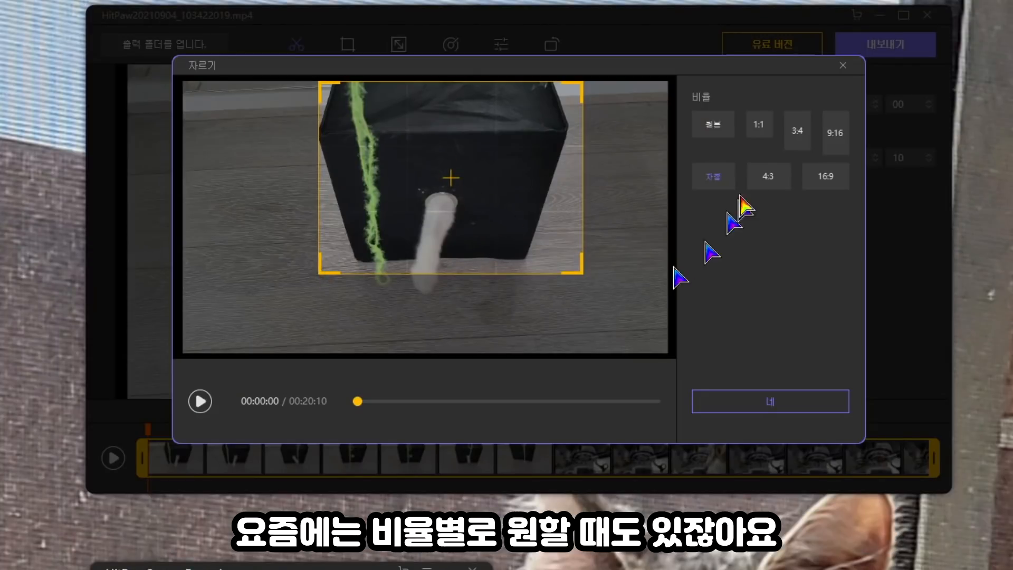
# Try the 1:1, 3:4, 9:16, 4:3 and 16:9 crop ratios, restore the original full frame and confirm the crop
pyautogui.click(712, 132)
pyautogui.click(760, 132)
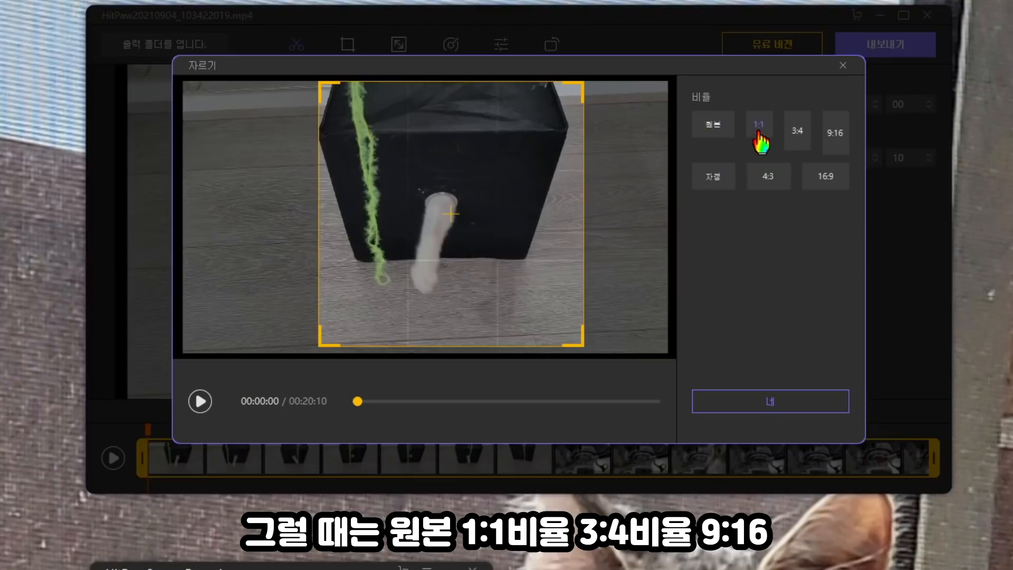
pyautogui.click(797, 135)
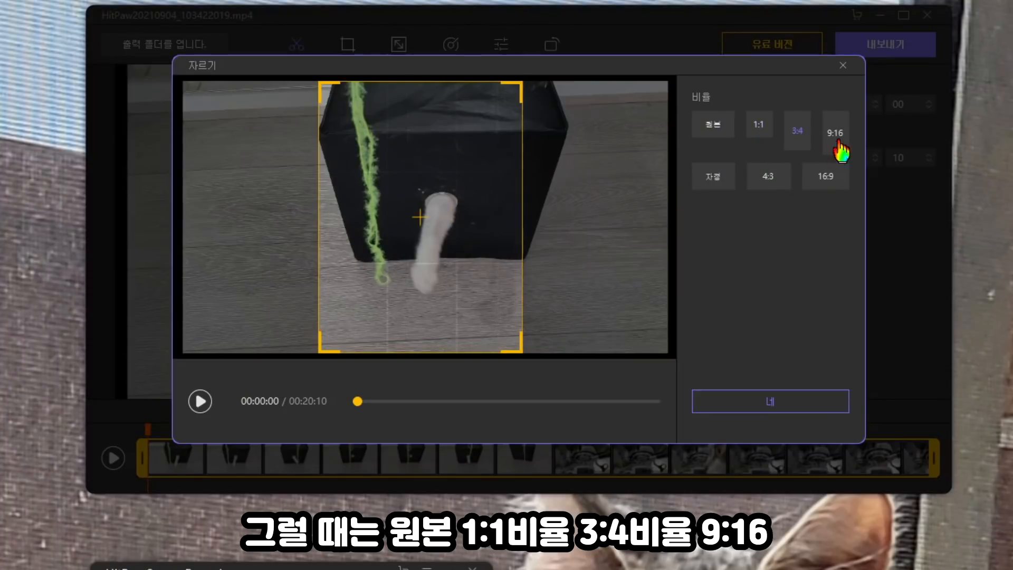
pyautogui.click(837, 134)
pyautogui.click(769, 179)
pyautogui.click(822, 185)
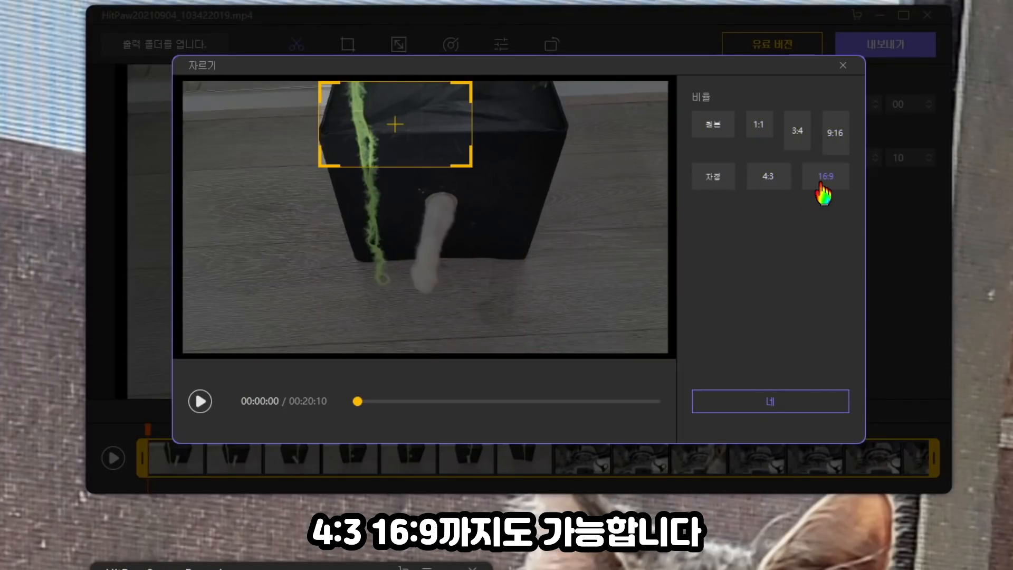
pyautogui.moveTo(468, 155); pyautogui.dragTo(730, 406)
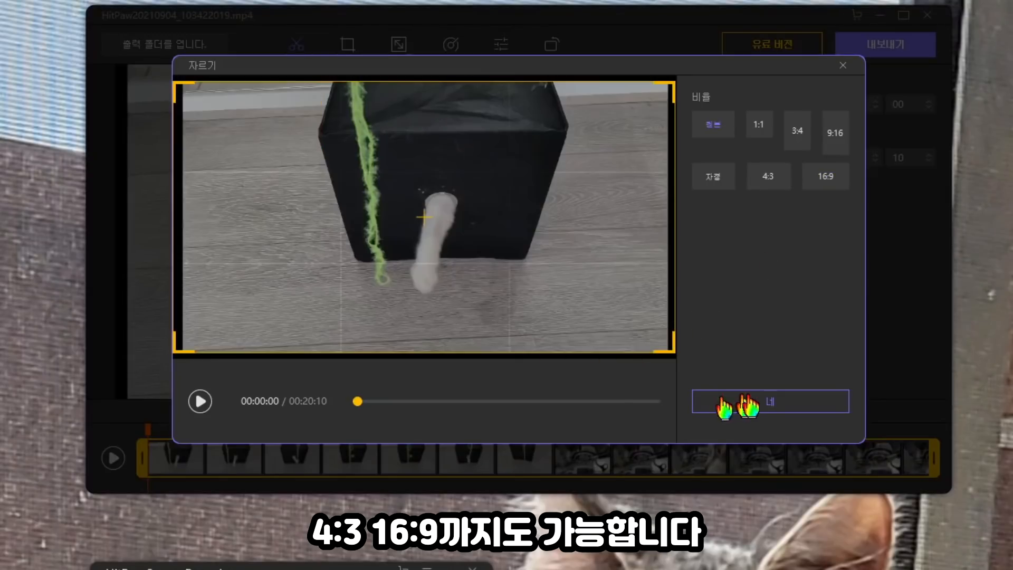
pyautogui.click(767, 403)
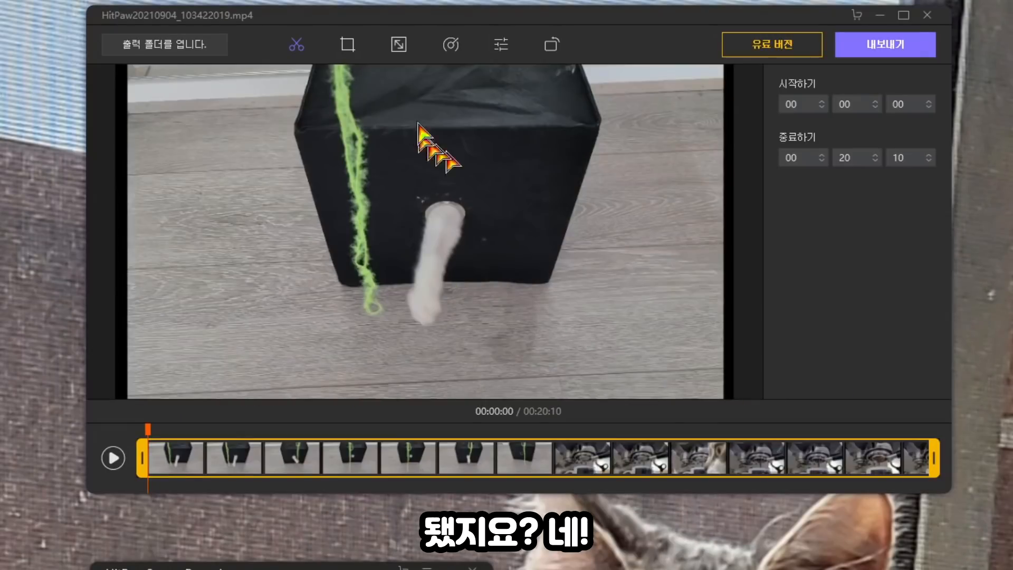
# Change the clip's output aspect ratio from the original to the 16:9 YouTube preset
pyautogui.click(400, 46)
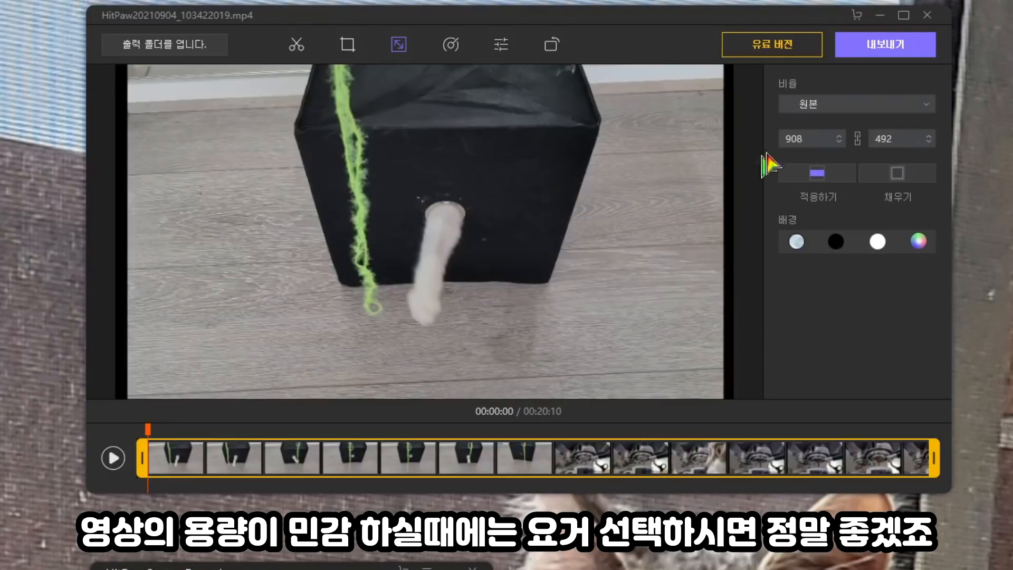
pyautogui.click(843, 108)
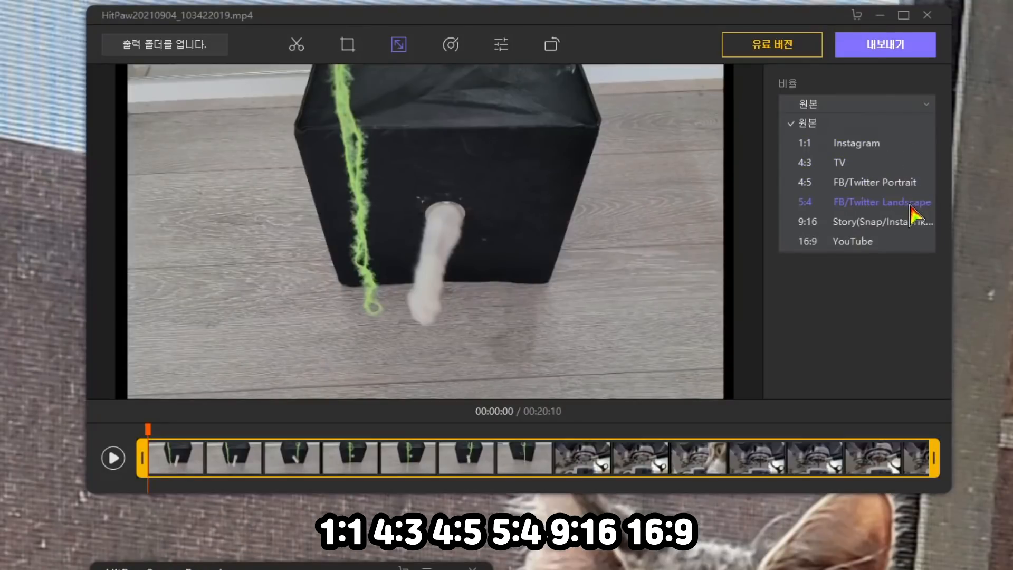
pyautogui.click(890, 244)
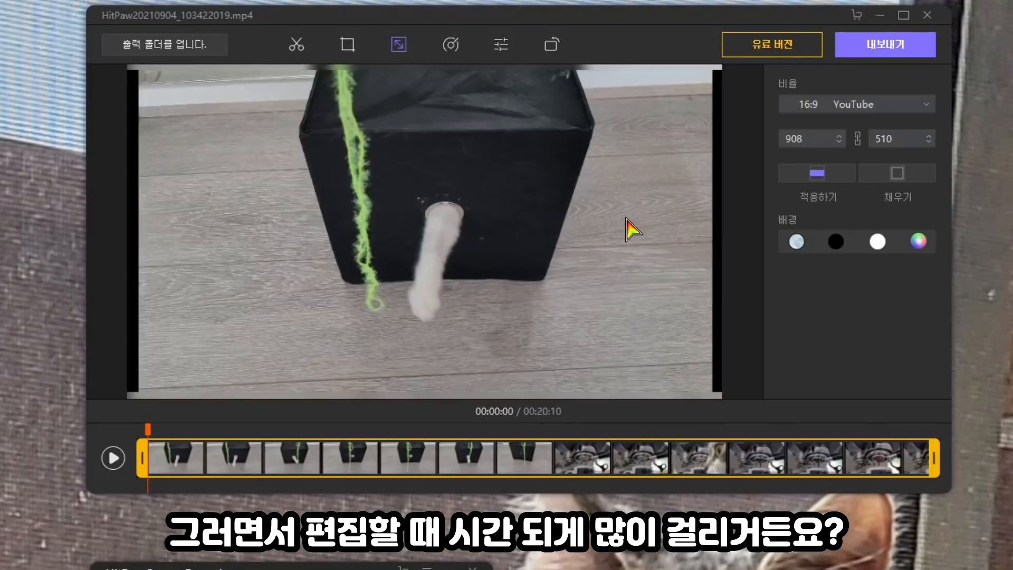
pyautogui.click(855, 106)
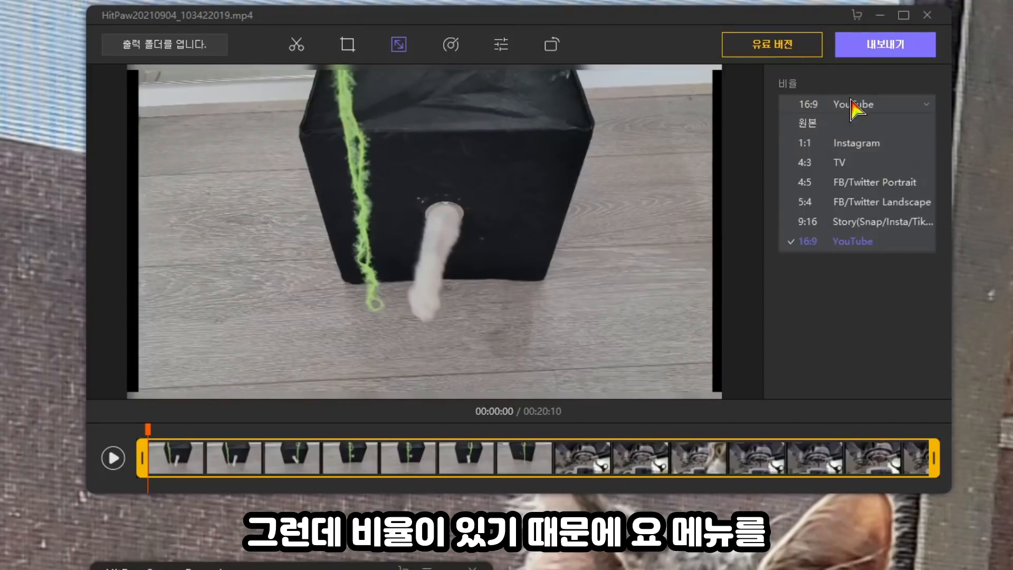
pyautogui.click(917, 262)
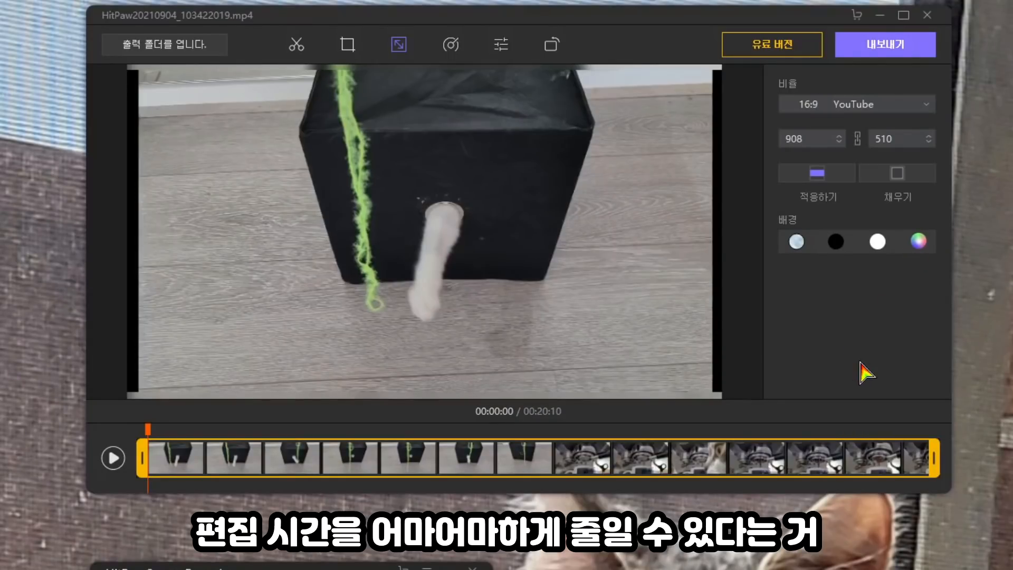
# Try the blurred, black and white backgrounds behind the resized clip
pyautogui.click(804, 139)
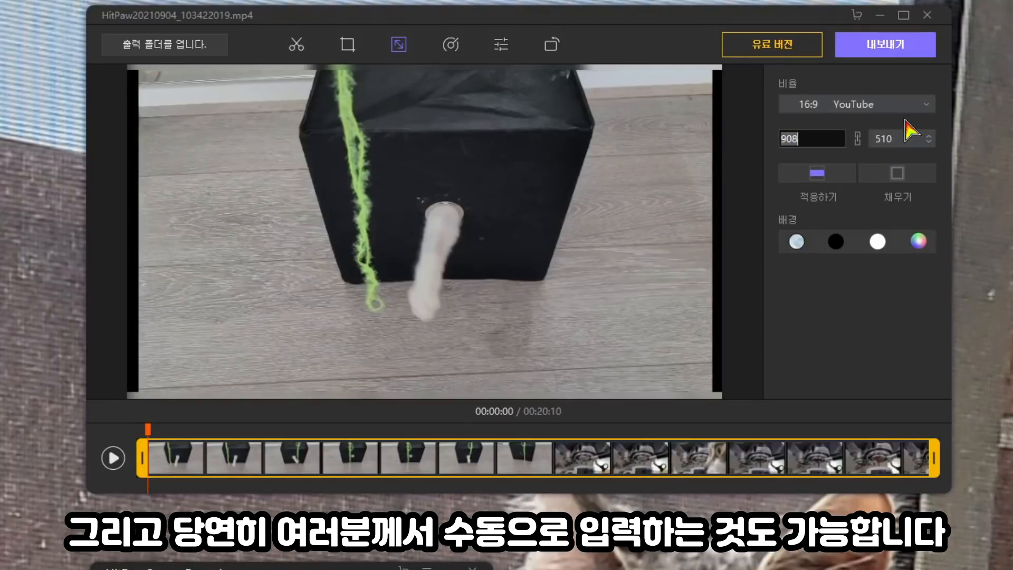
pyautogui.click(800, 253)
pyautogui.click(834, 249)
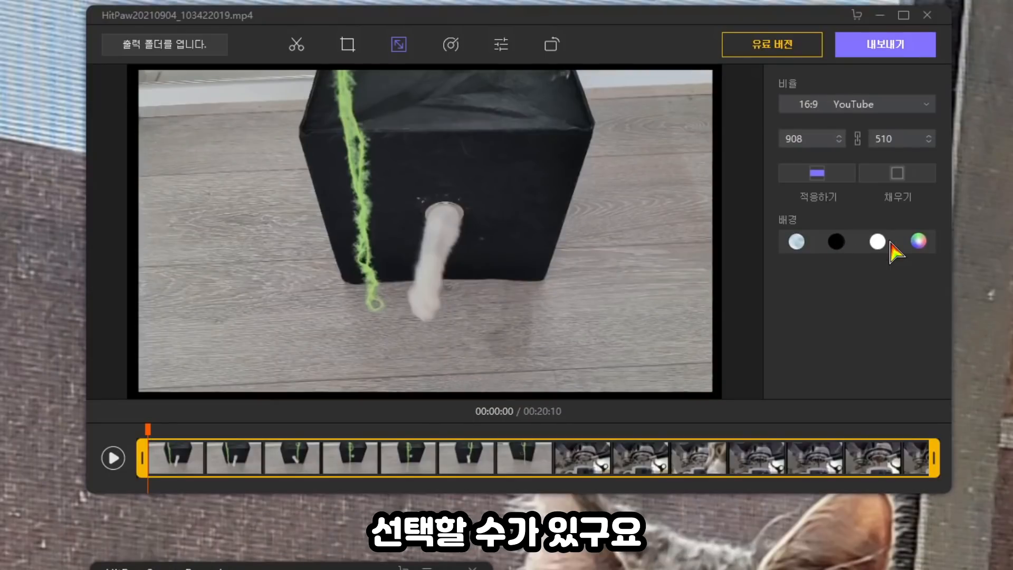
pyautogui.click(878, 244)
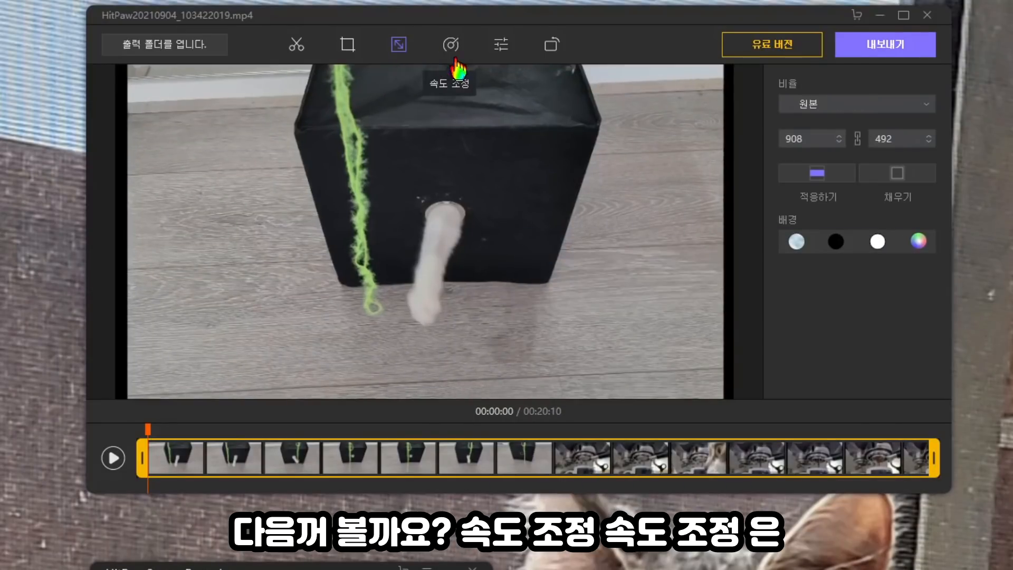
# Open the speed adjustment and preview part of the clip at normal speed
pyautogui.click(457, 46)
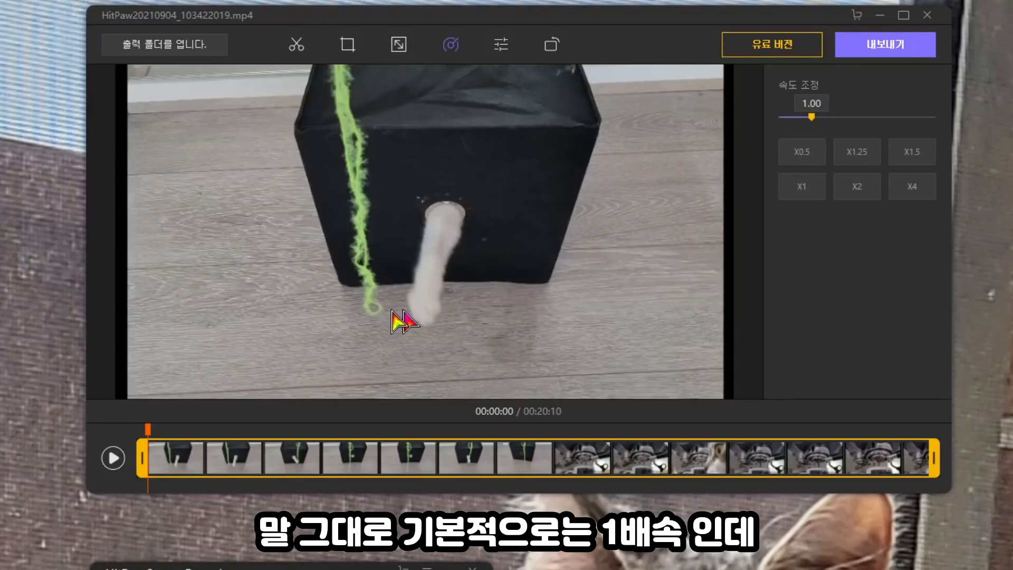
pyautogui.click(111, 462)
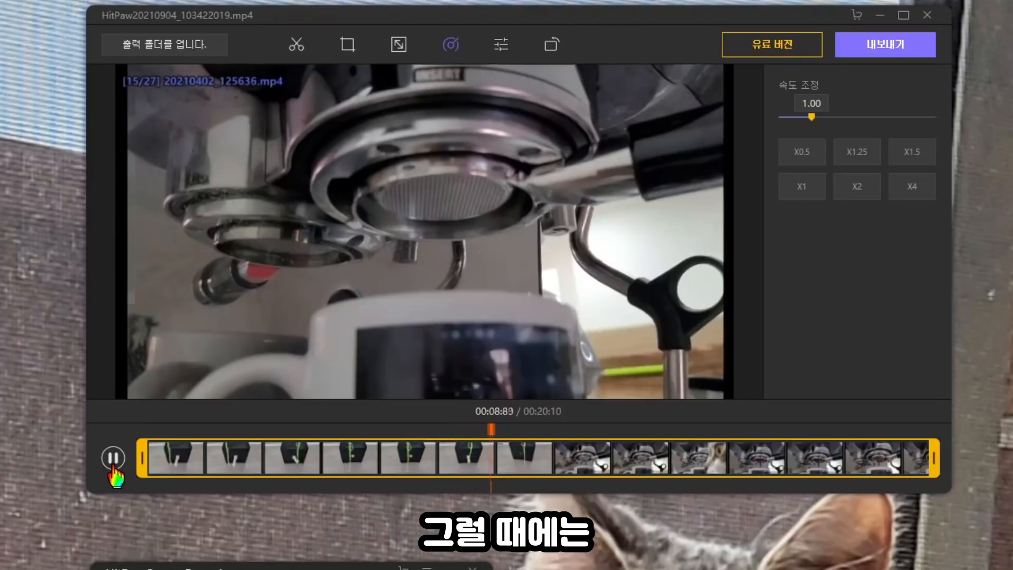
pyautogui.click(109, 469)
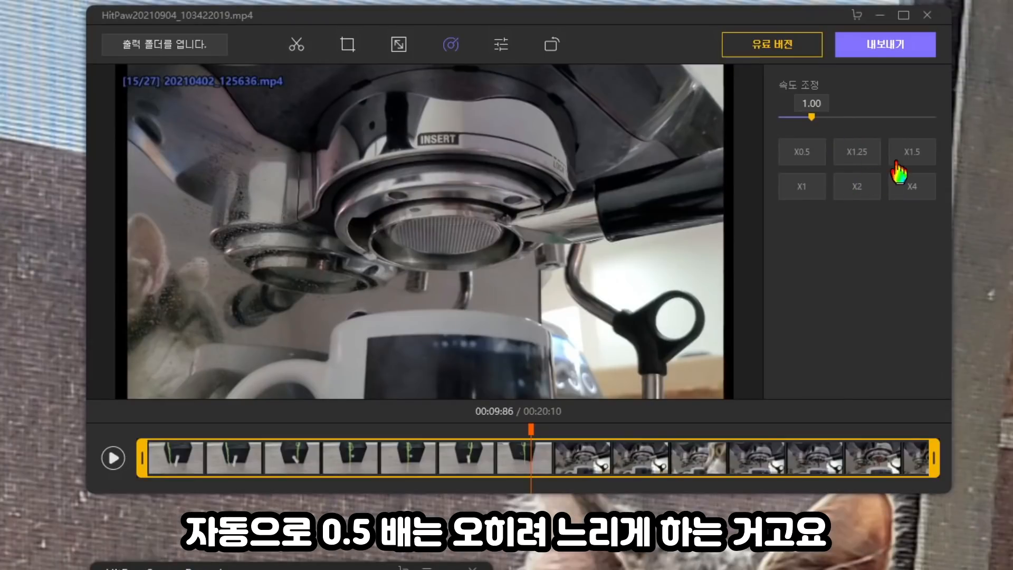
# Try the X0.5, X1.25, X1.5, X1 and X2 speeds, and set the clip's playback speed to X4
pyautogui.click(801, 159)
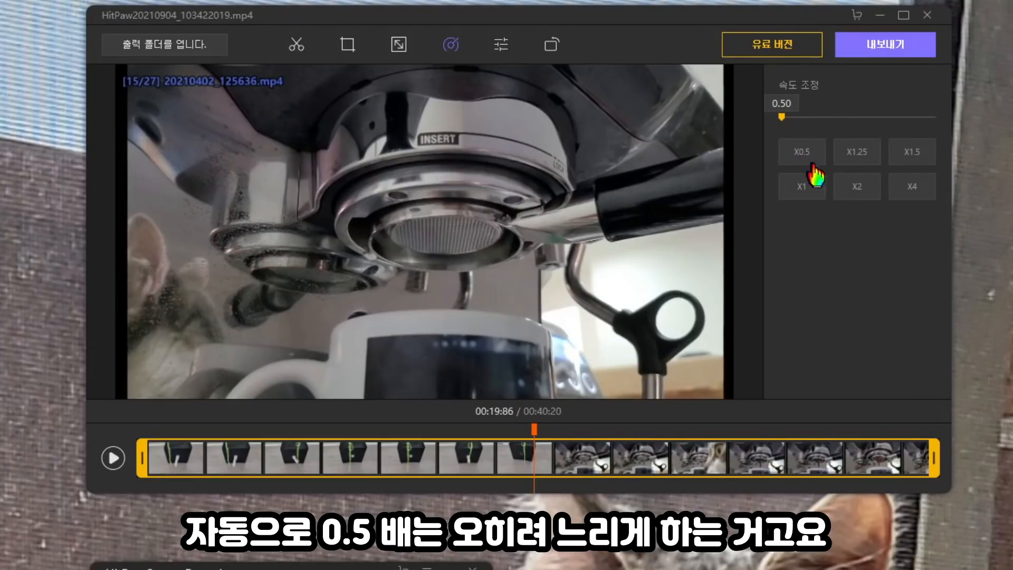
pyautogui.click(856, 154)
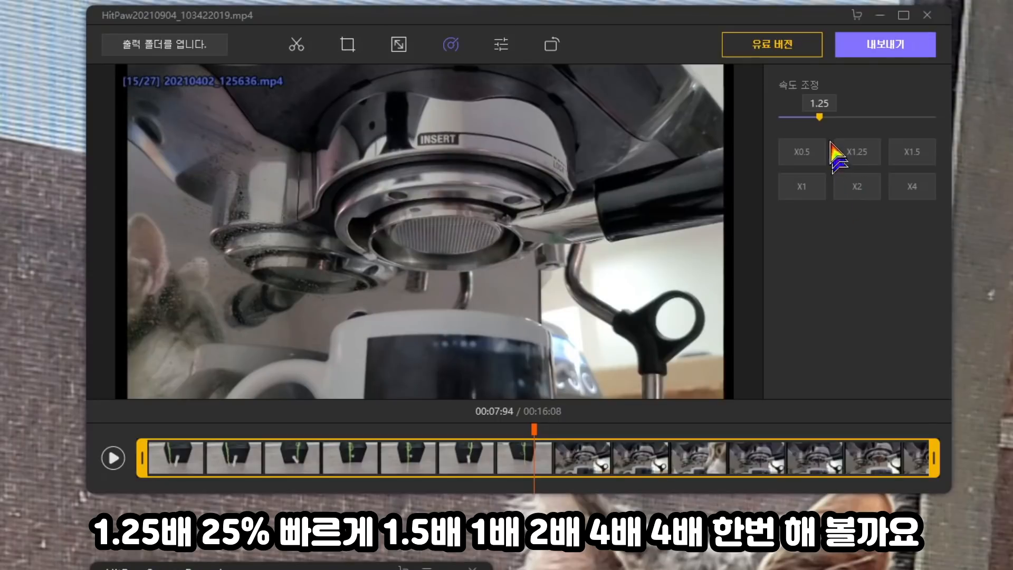
pyautogui.click(913, 156)
pyautogui.click(802, 190)
pyautogui.click(863, 186)
pyautogui.click(905, 188)
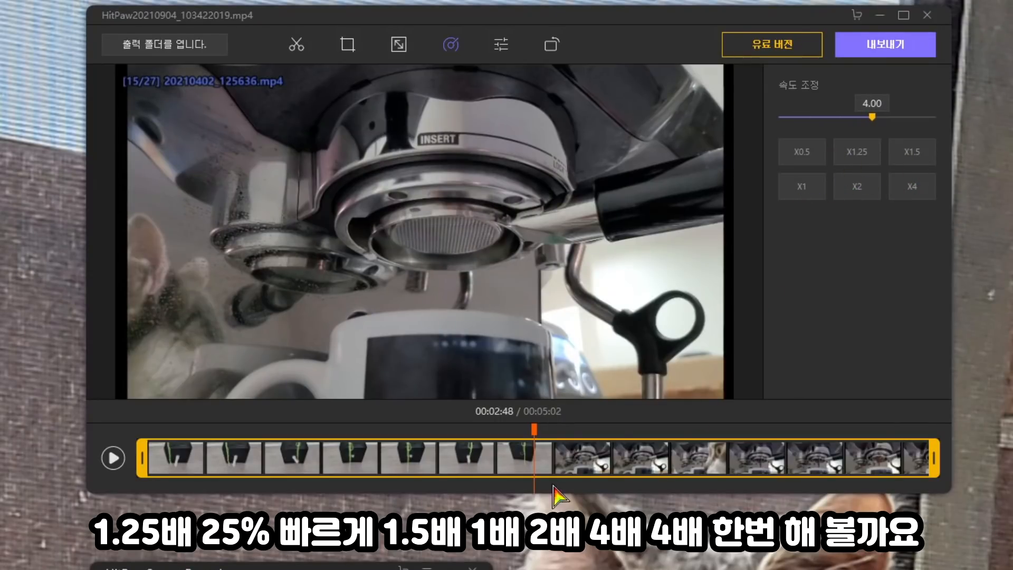
# Preview the clip from its beginning at the X4 speed and pause it near the end
pyautogui.moveTo(535, 429); pyautogui.dragTo(145, 448)
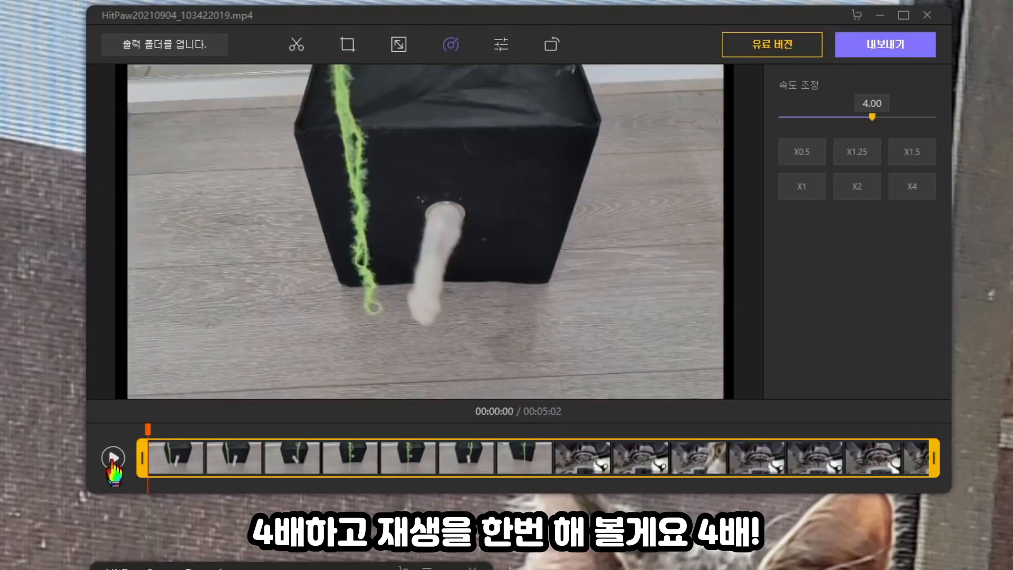
pyautogui.click(113, 461)
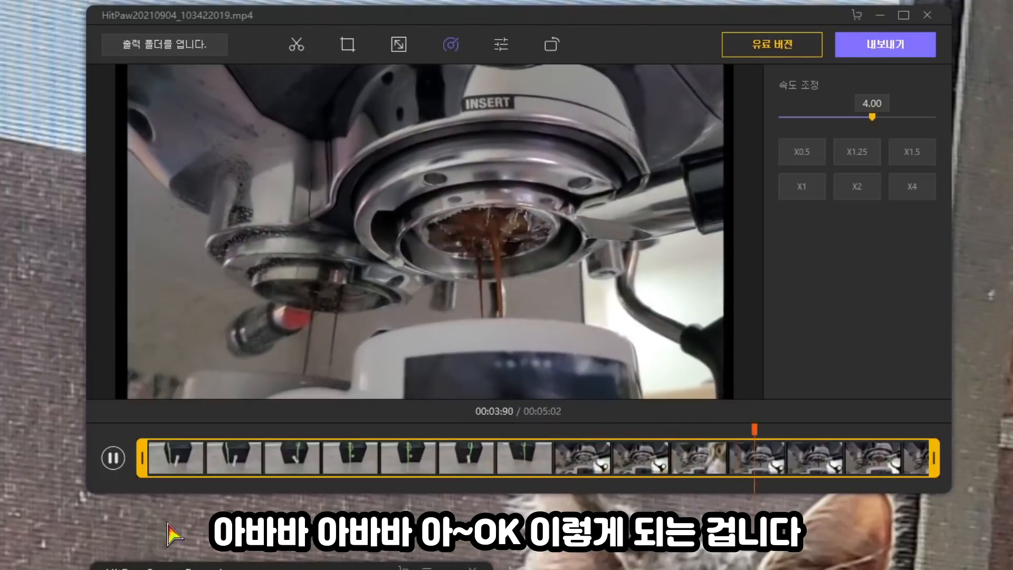
pyautogui.click(112, 458)
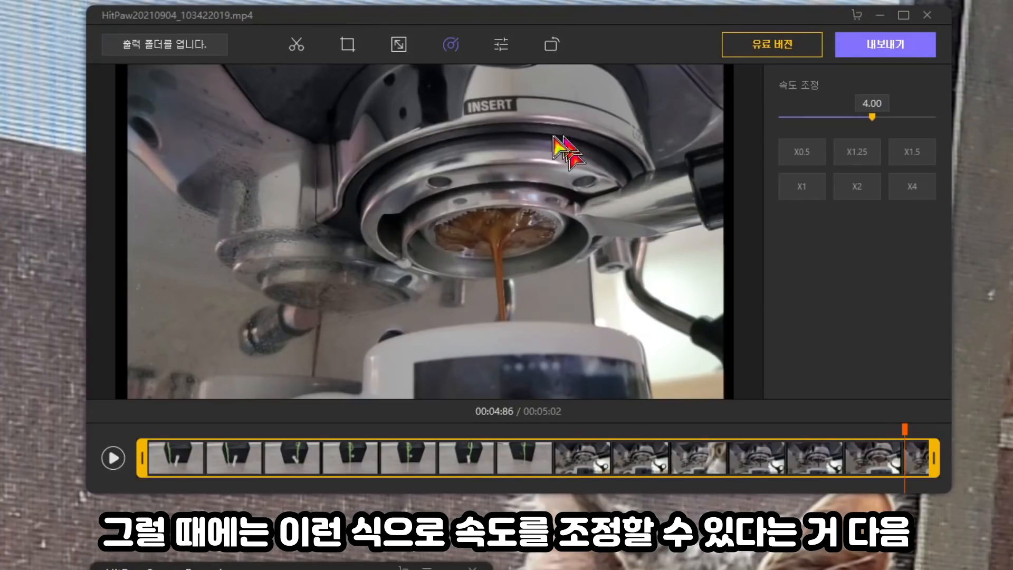
# Open the clip's colour adjustments and set brightness to 14, saturation to 100 and contrast to 67
pyautogui.click(502, 46)
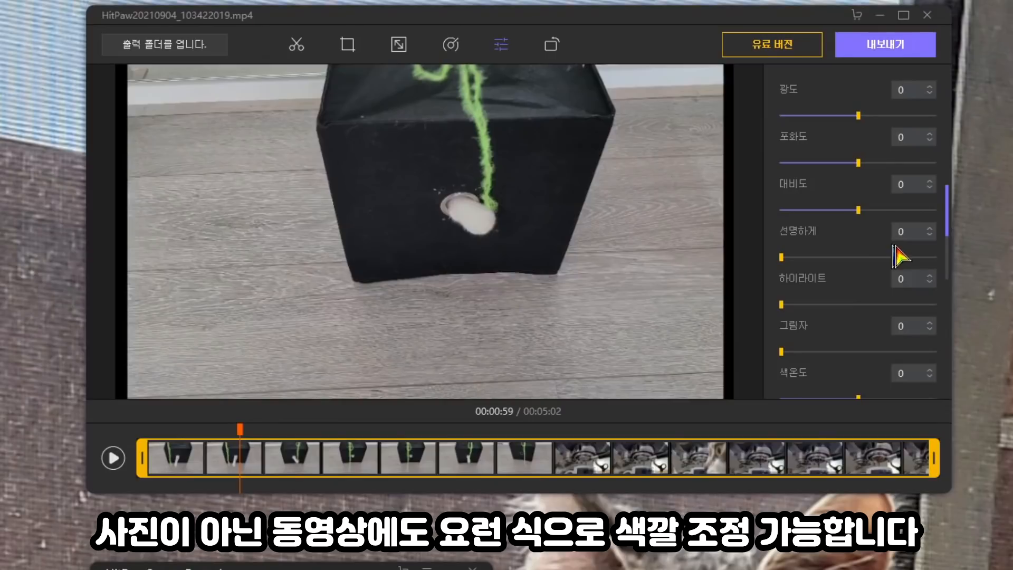
pyautogui.moveTo(858, 115)
pyautogui.mouseDown()
pyautogui.moveTo(805, 117)
pyautogui.moveTo(870, 116)
pyautogui.mouseUp()
pyautogui.click(801, 163)
pyautogui.moveTo(800, 163); pyautogui.dragTo(950, 179)
pyautogui.moveTo(858, 210); pyautogui.dragTo(909, 210)
# Set the clip's highlights to 97, shadows to 55 and colour temperature to 3
pyautogui.scroll(-2, 849, 343)
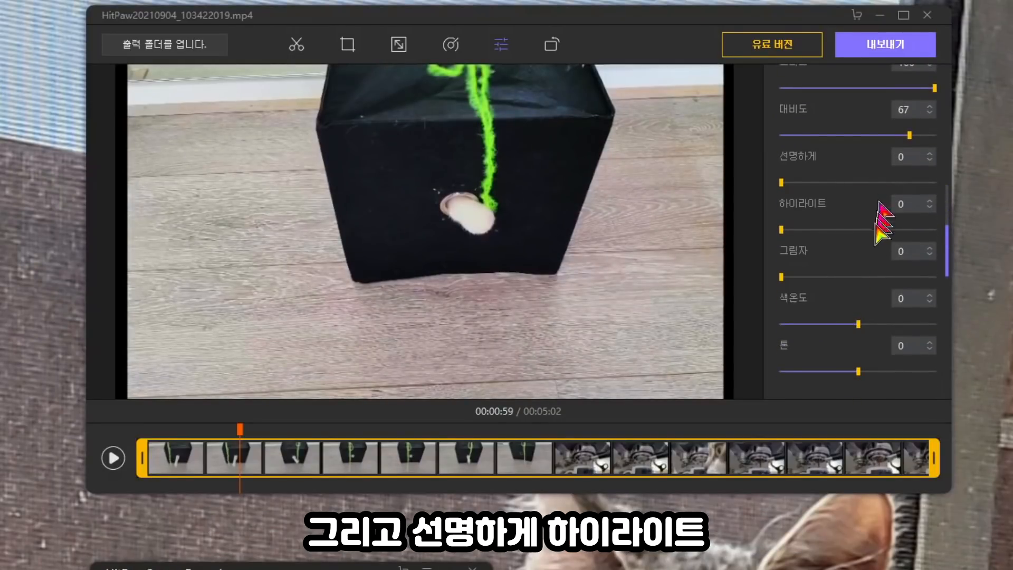
pyautogui.moveTo(855, 233); pyautogui.dragTo(930, 230)
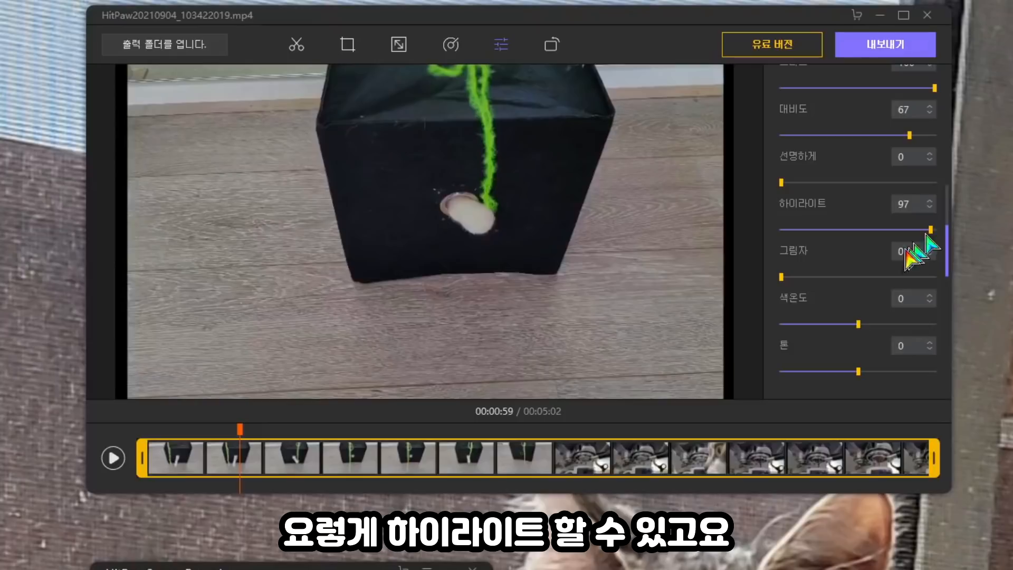
pyautogui.click(865, 277)
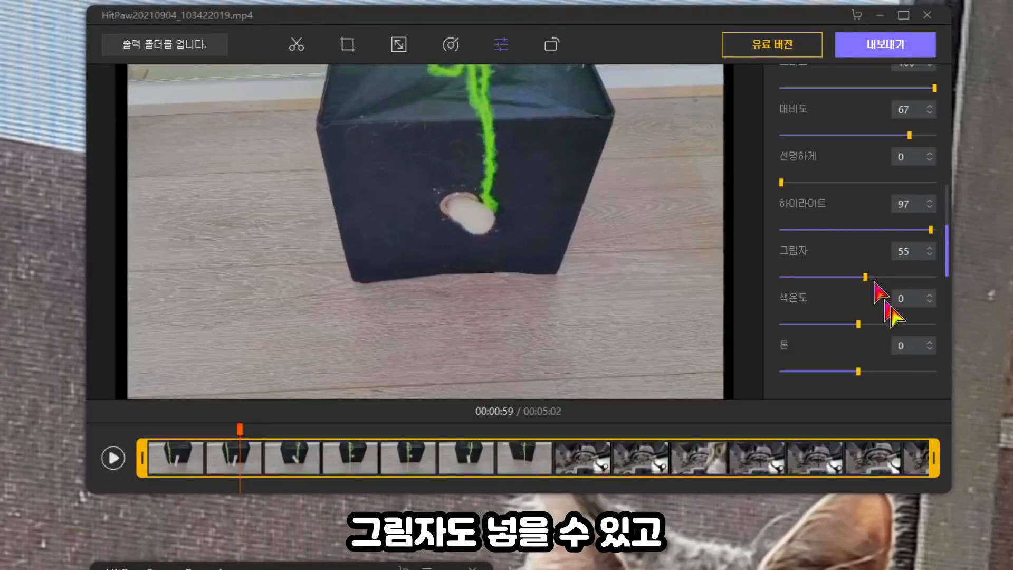
pyautogui.moveTo(859, 324)
pyautogui.mouseDown()
pyautogui.moveTo(795, 325)
pyautogui.moveTo(936, 333)
pyautogui.moveTo(866, 328)
pyautogui.mouseUp()
pyautogui.scroll(1, 830, 352)
pyautogui.scroll(1, 829, 357)
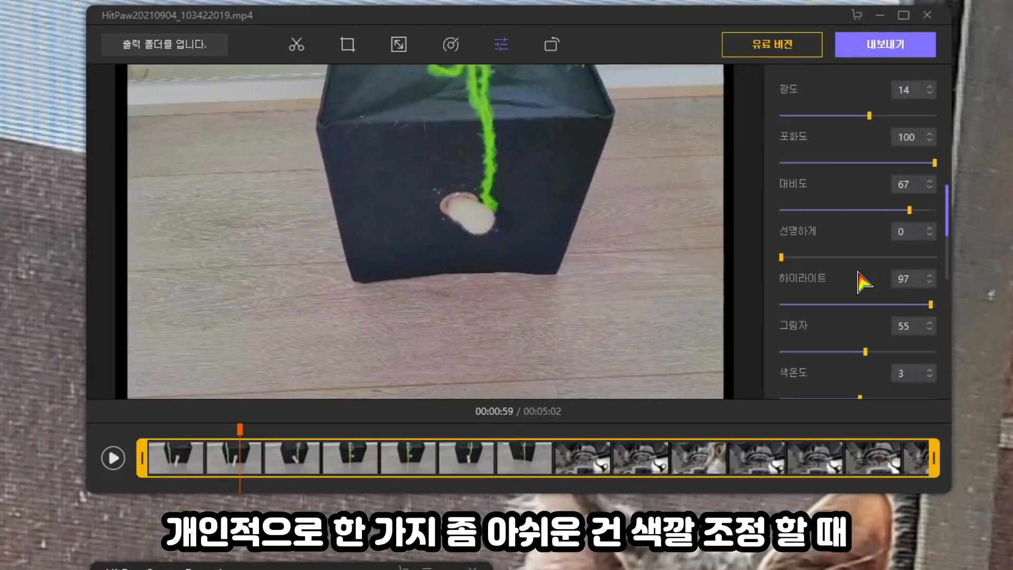
pyautogui.scroll(-2, 862, 283)
pyautogui.scroll(2, 861, 283)
pyautogui.scroll(-2, 838, 232)
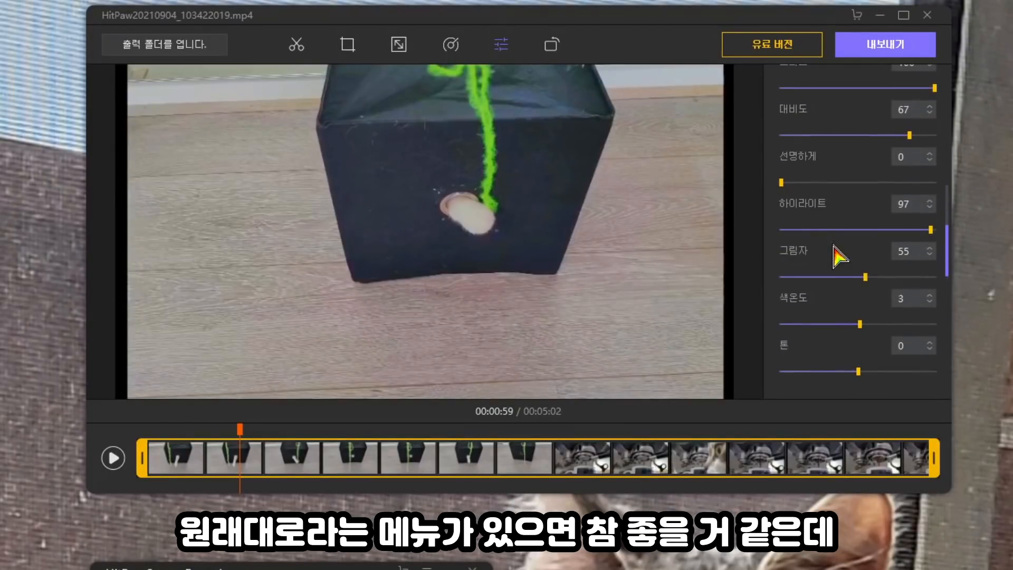
pyautogui.scroll(2, 845, 311)
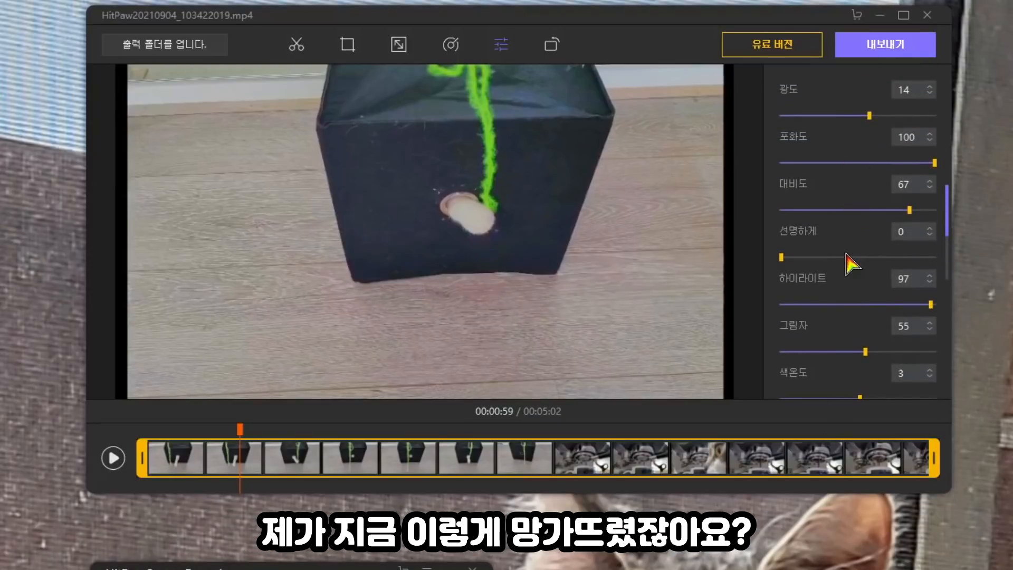
pyautogui.scroll(-2, 850, 263)
pyautogui.scroll(2, 847, 264)
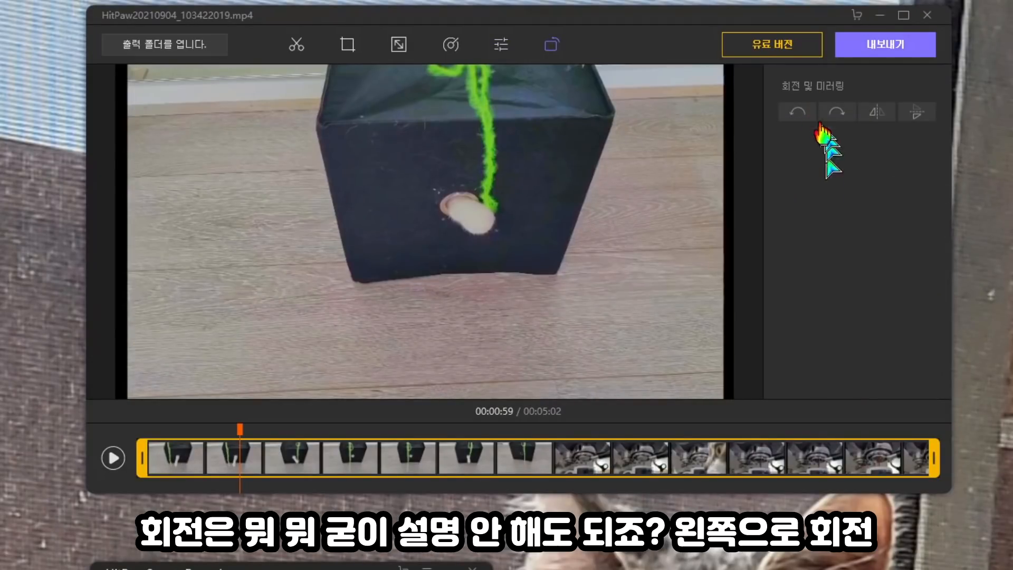
# Review the clip's rotate left, rotate right, horizontal flip and vertical flip options
pyautogui.click(798, 113)
pyautogui.click(837, 117)
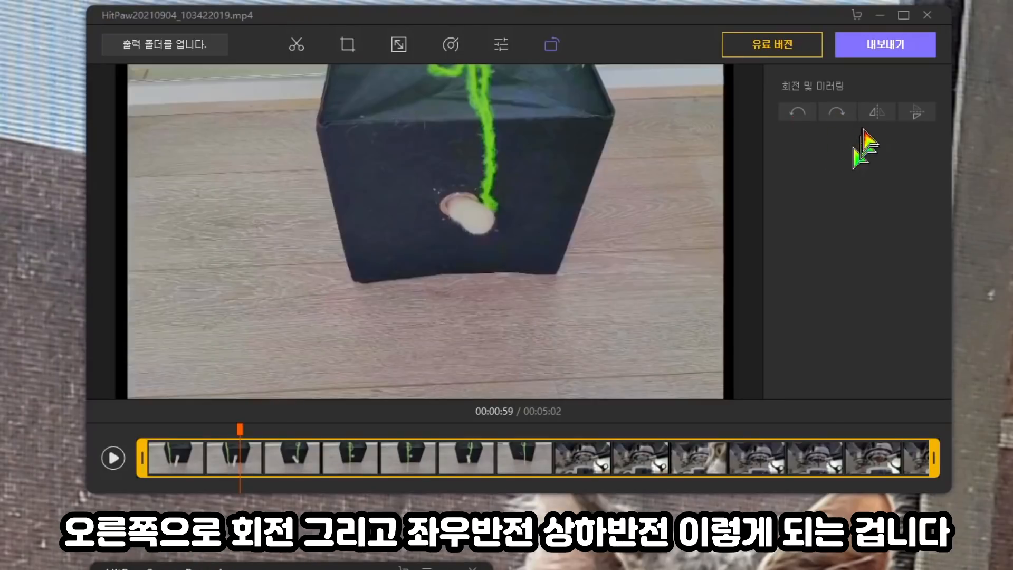
pyautogui.click(876, 115)
pyautogui.click(917, 113)
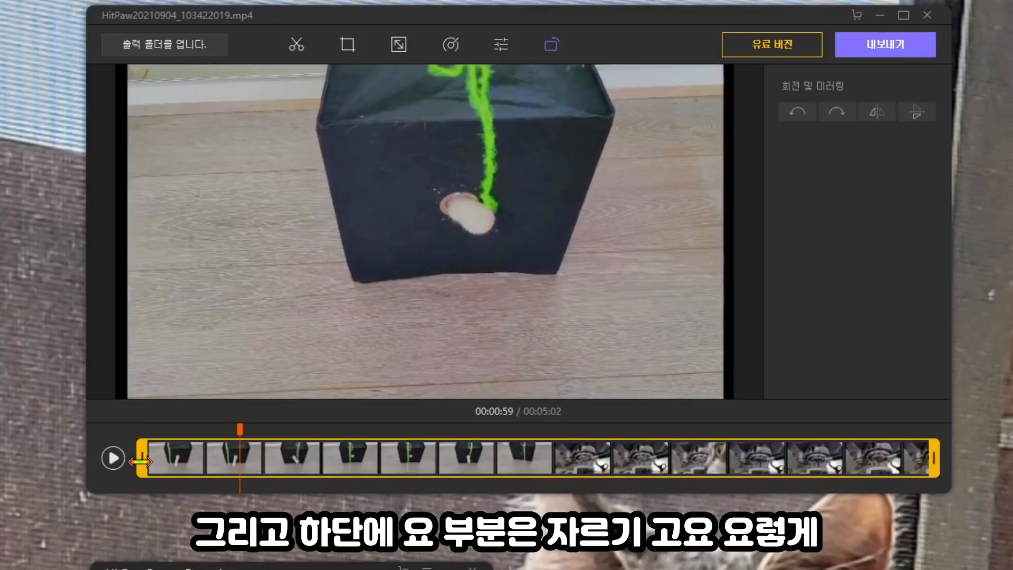
# Trim the clip at both ends to a length of about 00:02:71, ending near 00:03:43, and open the export settings
pyautogui.moveTo(140, 461); pyautogui.dragTo(255, 459)
pyautogui.moveTo(943, 462); pyautogui.dragTo(686, 464)
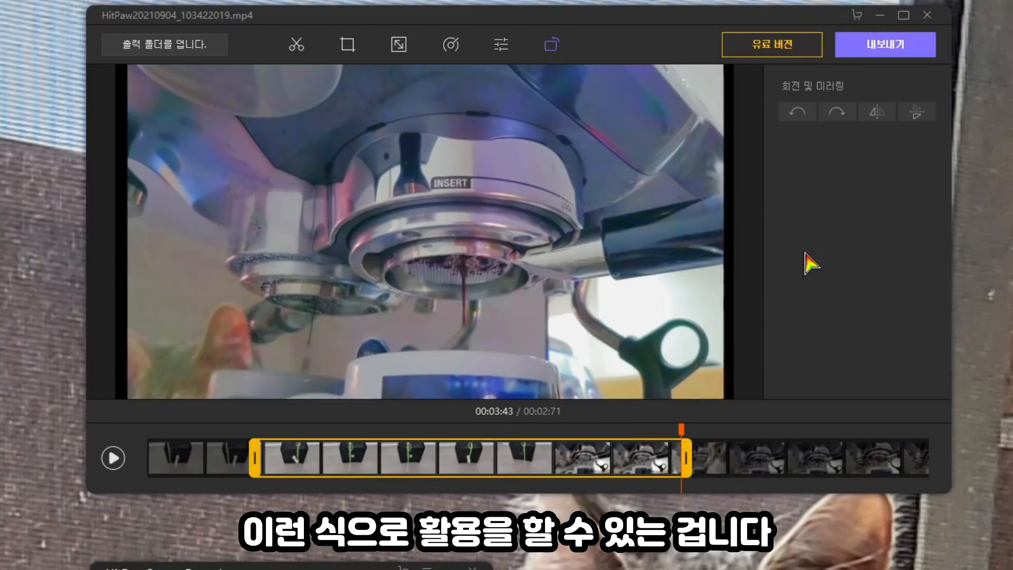
pyautogui.click(880, 53)
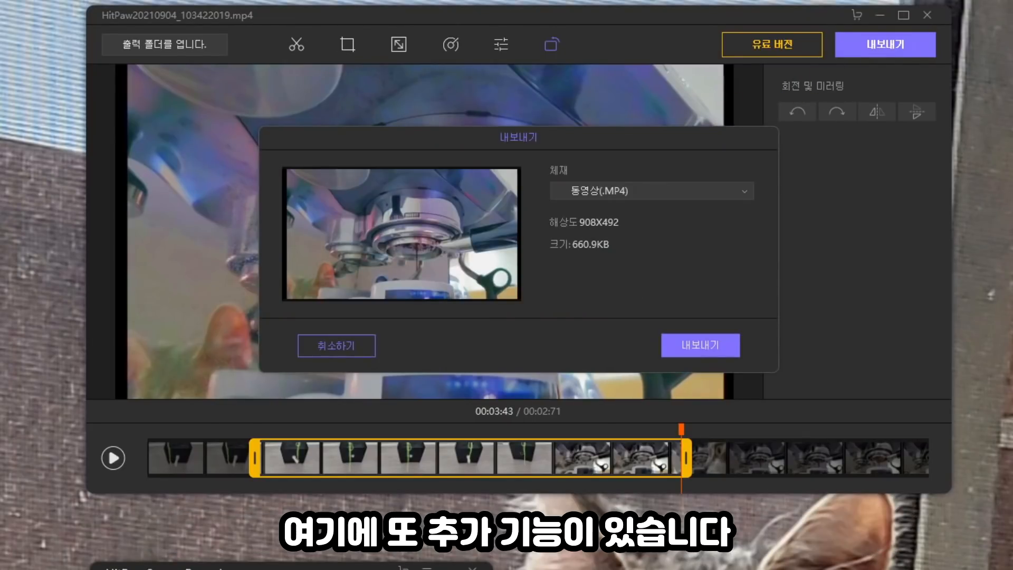
# Try GIF as the export format with frame rates of 1 FPS and 7 FPS, and open its resolution choices
pyautogui.click(657, 197)
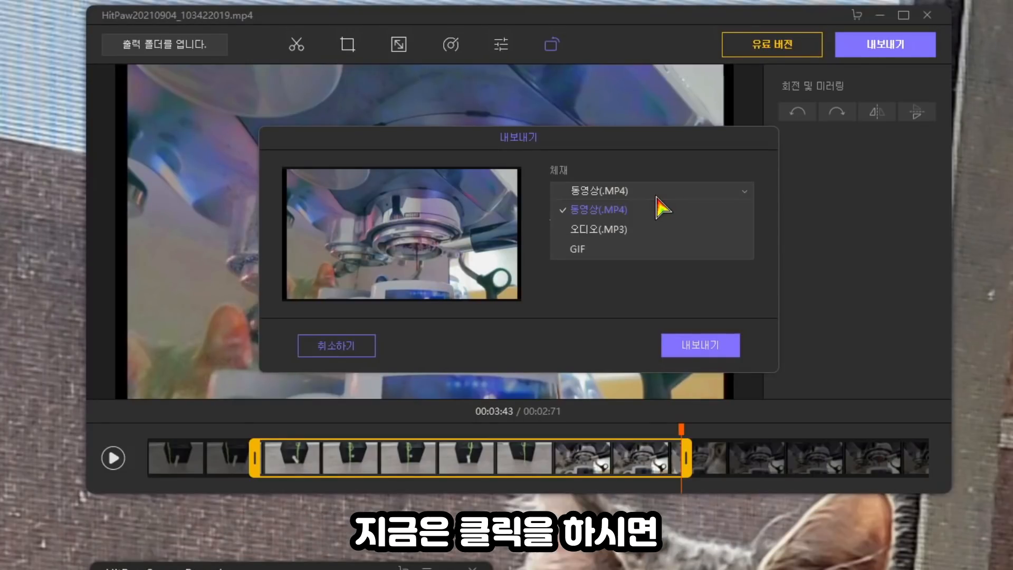
pyautogui.click(627, 252)
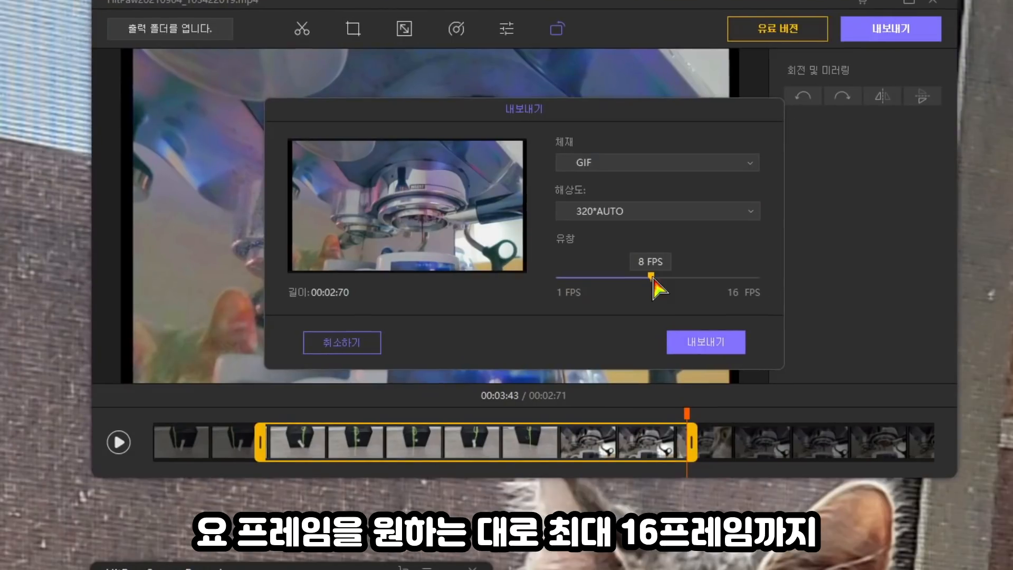
pyautogui.moveTo(646, 293); pyautogui.dragTo(556, 303)
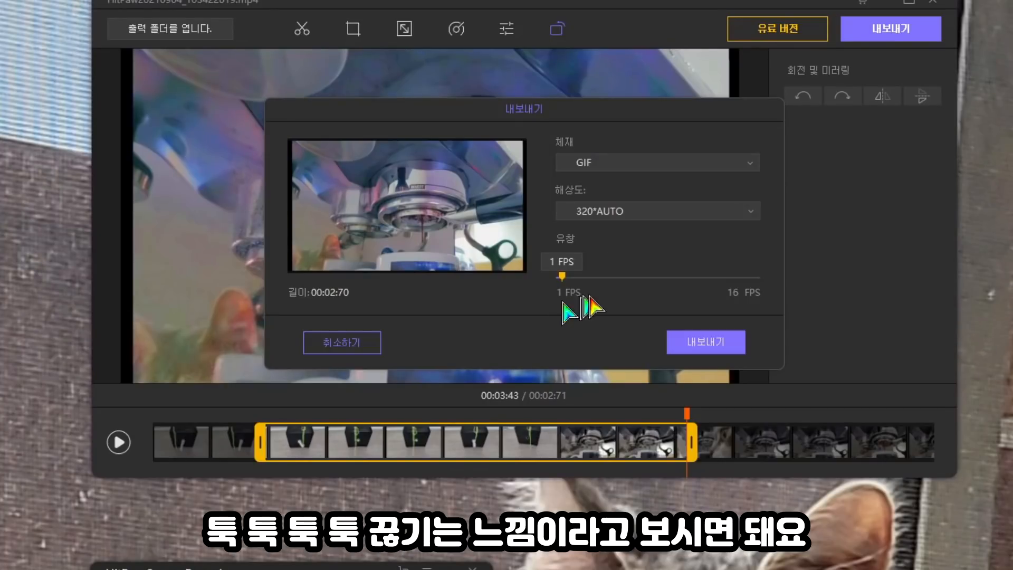
pyautogui.moveTo(559, 303); pyautogui.dragTo(645, 285)
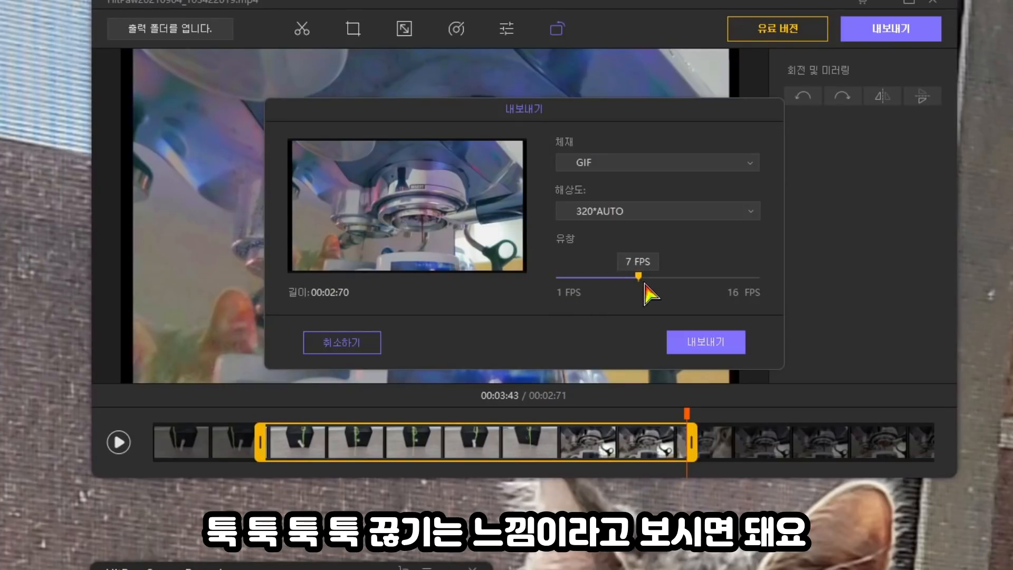
pyautogui.click(646, 214)
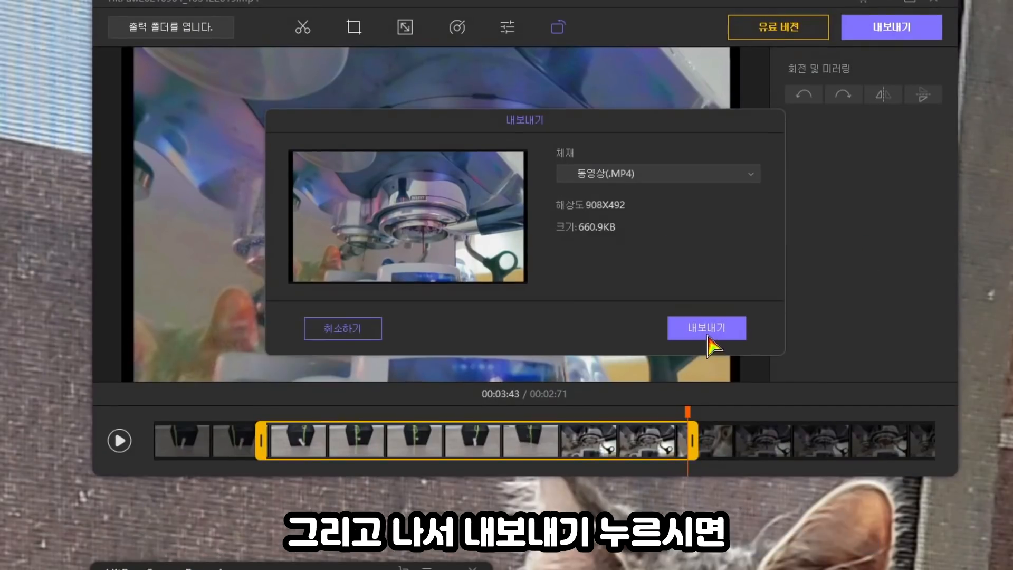
# Export the trimmed clip as MP4 and save it in the HitPaw folder under the suggested file name
pyautogui.click(697, 319)
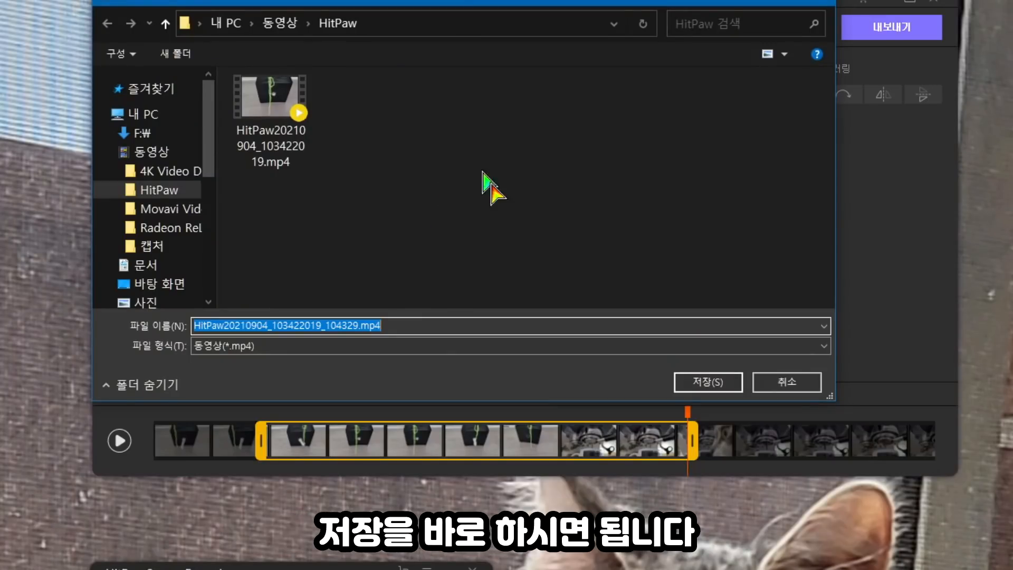
pyautogui.press('Return')
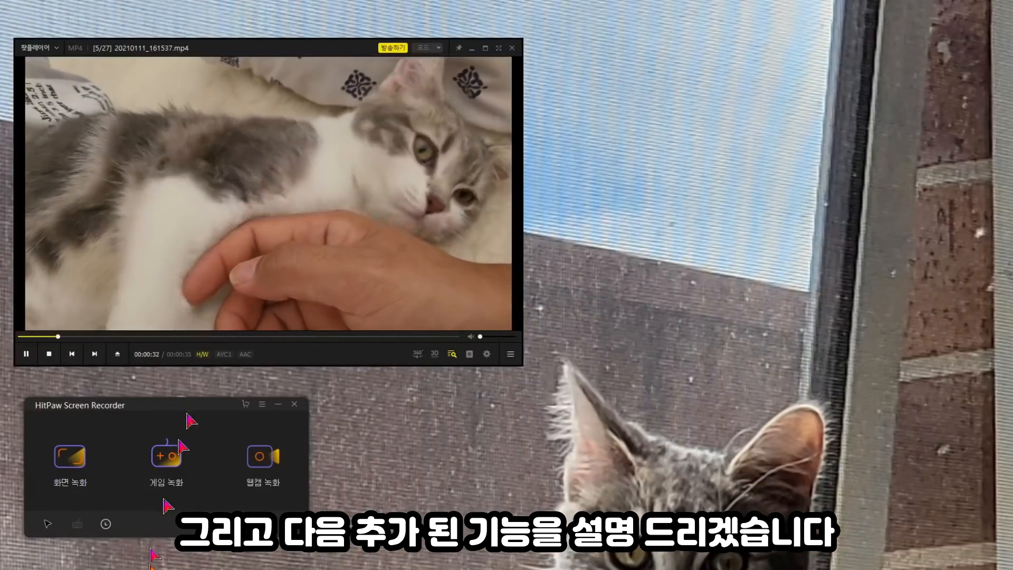
# Set up a screen recording of the playing cat video, about 911 x 492, and move its enlarged preview clear of the recording area
pyautogui.click(73, 457)
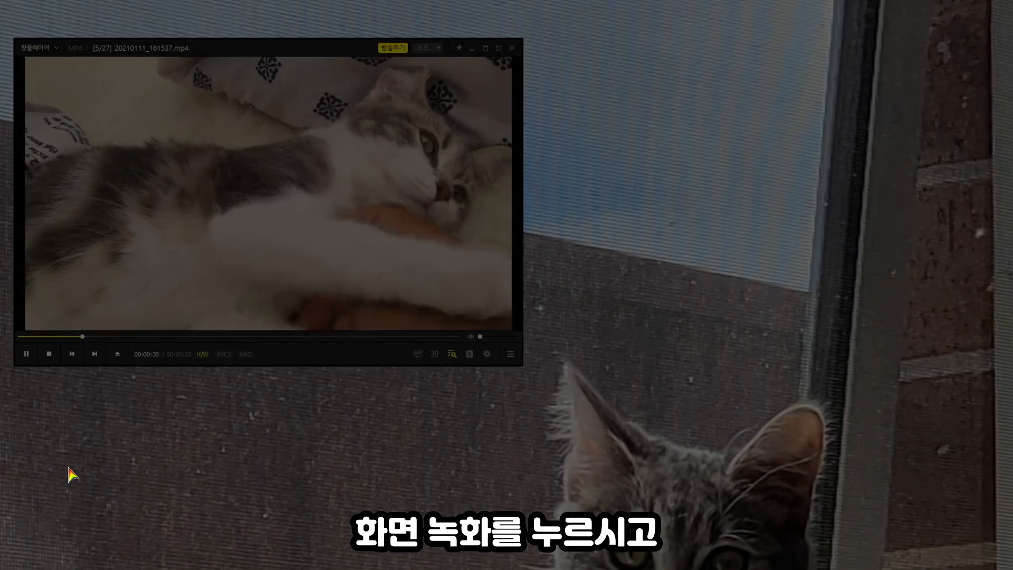
pyautogui.click(146, 166)
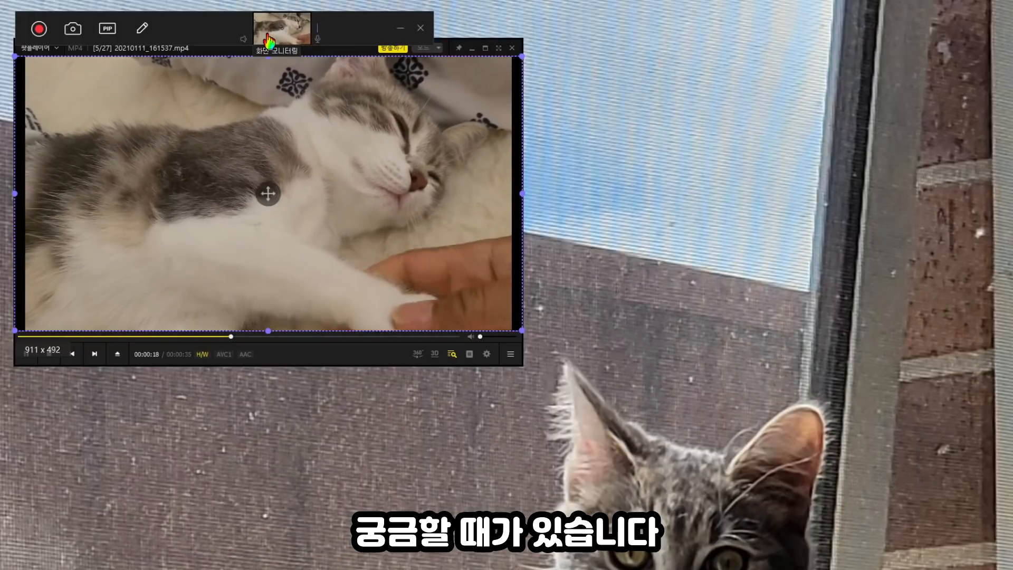
pyautogui.click(264, 37)
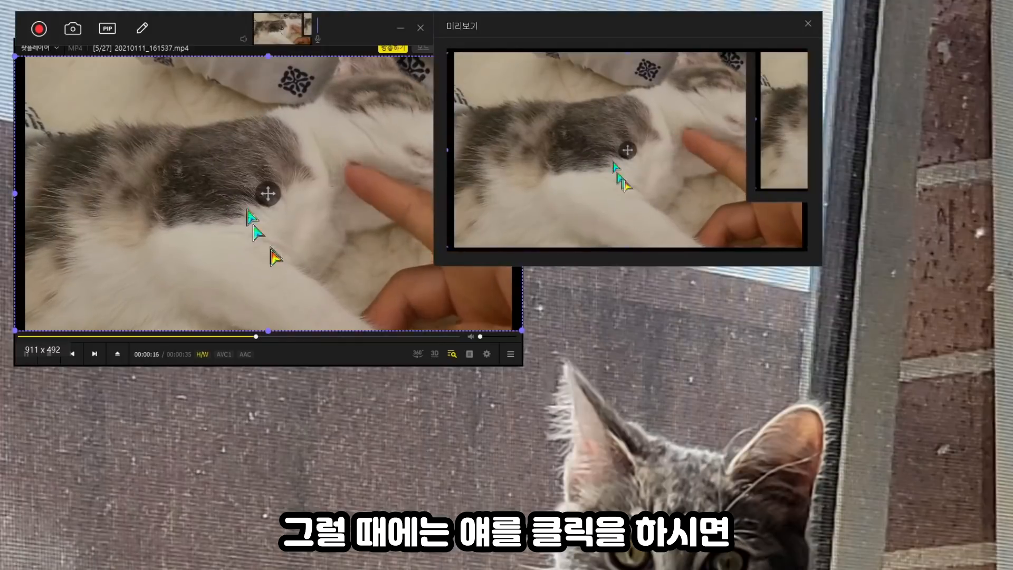
pyautogui.moveTo(578, 48); pyautogui.dragTo(643, 90)
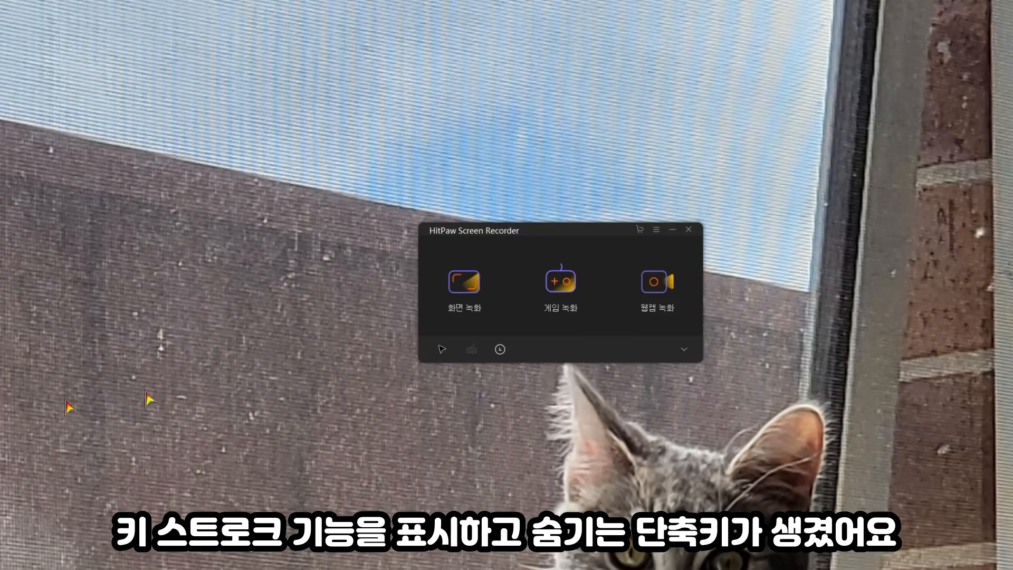
# Expand the recorder's settings and view the hotkeys, including F7 for showing or hiding keystrokes
pyautogui.click(684, 350)
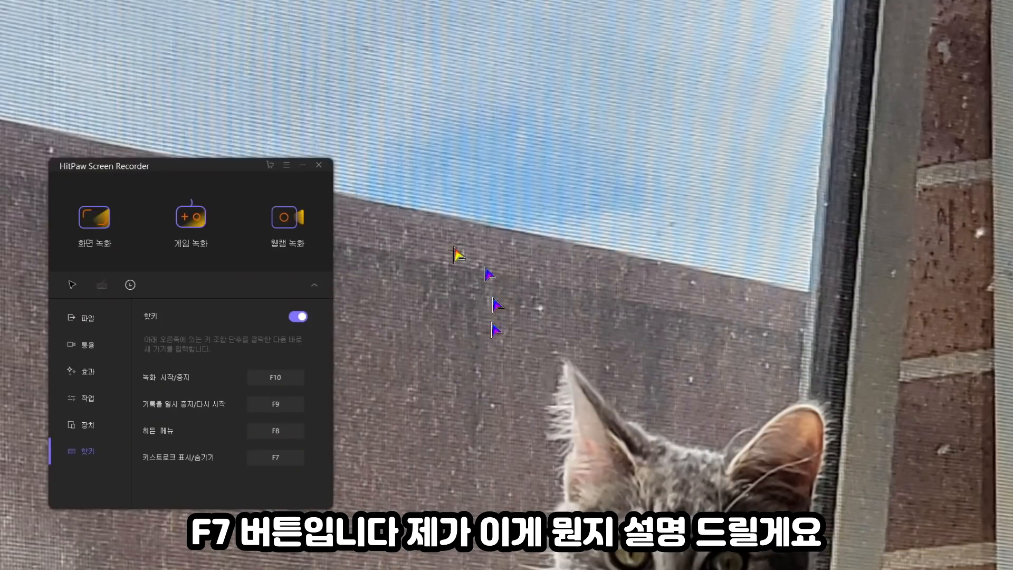
# Select an empty desktop area of about 531 x 331 for screen recording, then enlarge its preview and place it beside the area
pyautogui.click(90, 232)
pyautogui.moveTo(45, 106); pyautogui.dragTo(341, 291)
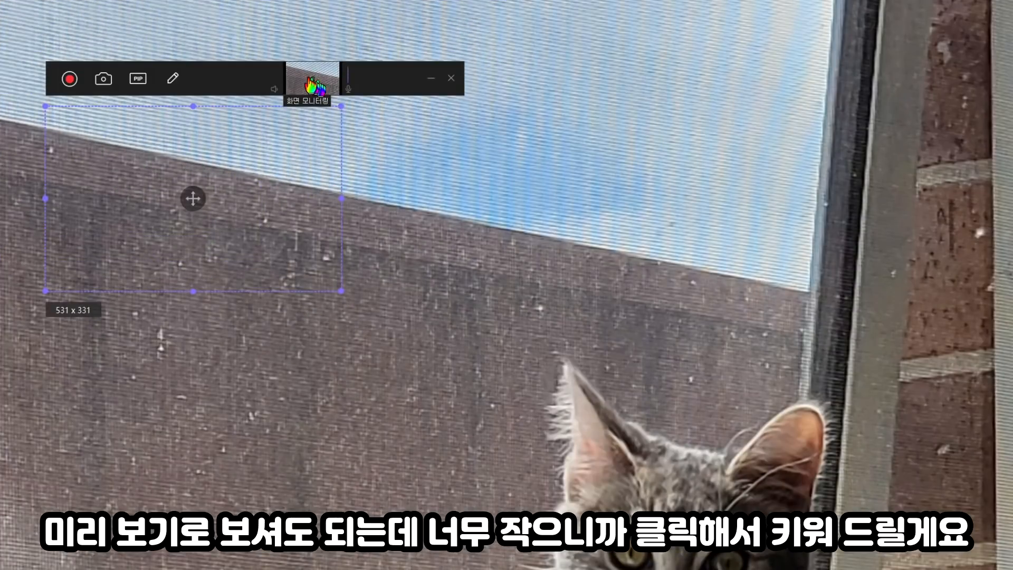
pyautogui.click(310, 84)
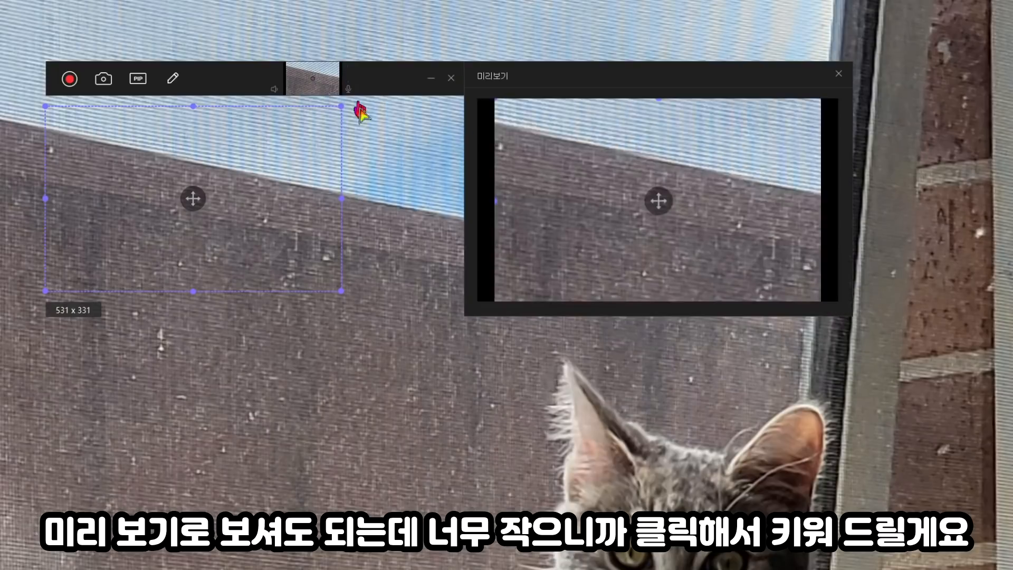
pyautogui.moveTo(579, 81); pyautogui.dragTo(468, 130)
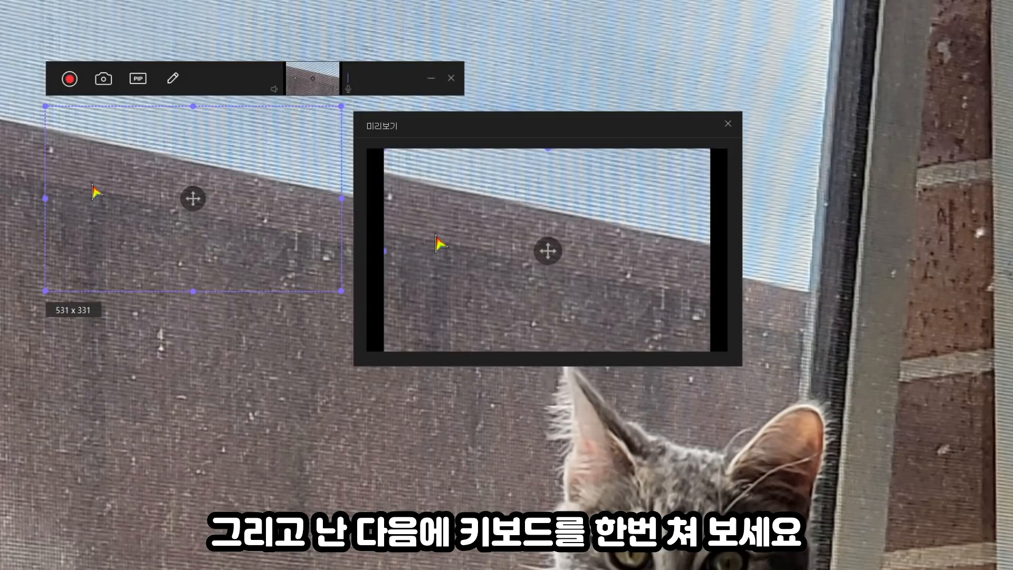
# Test the keystroke display in the recording preview by entering bbbbb, Shift and Space
pyautogui.write('aaaaa')
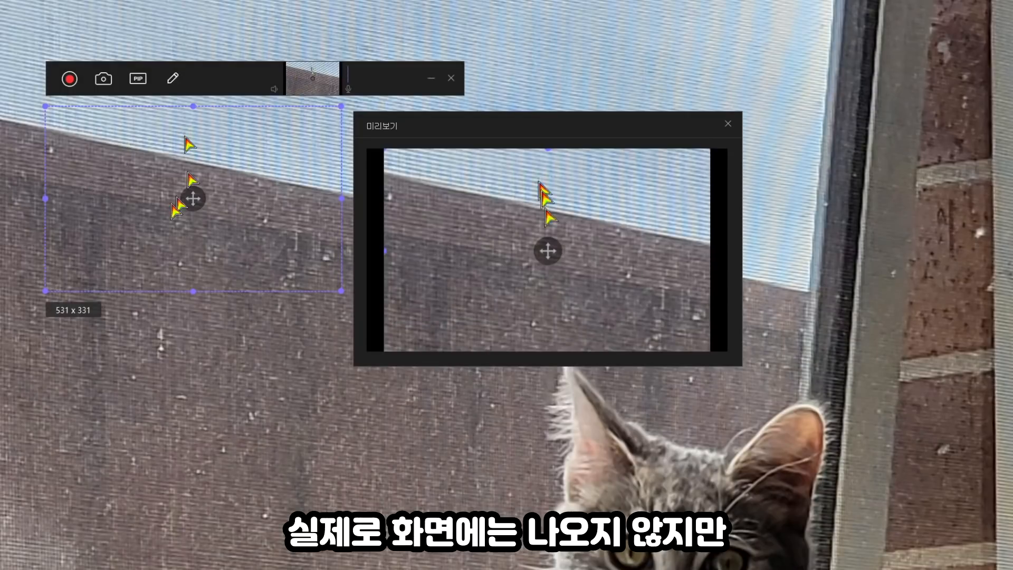
pyautogui.write('bbbbb')
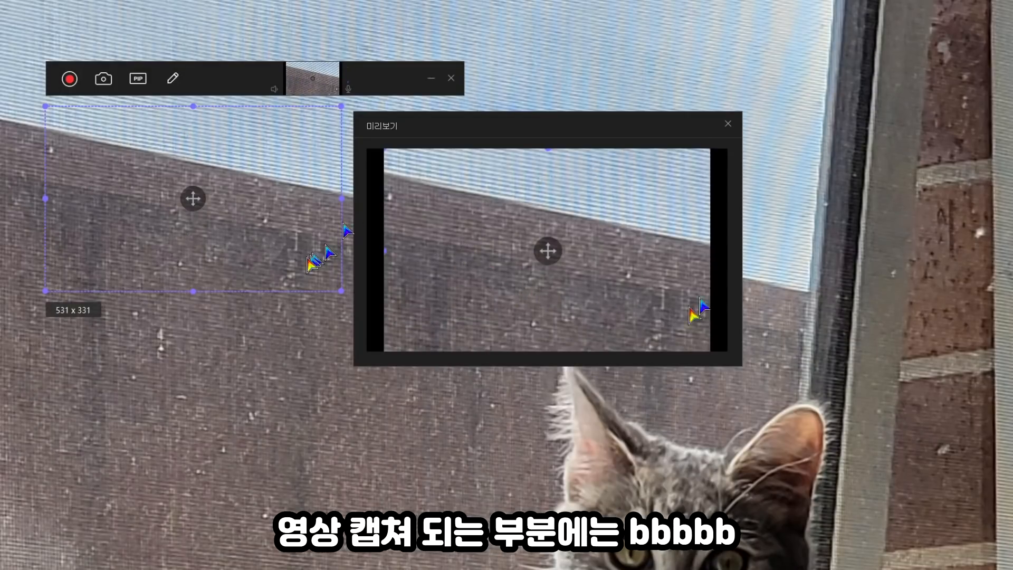
pyautogui.write('bbbbb')
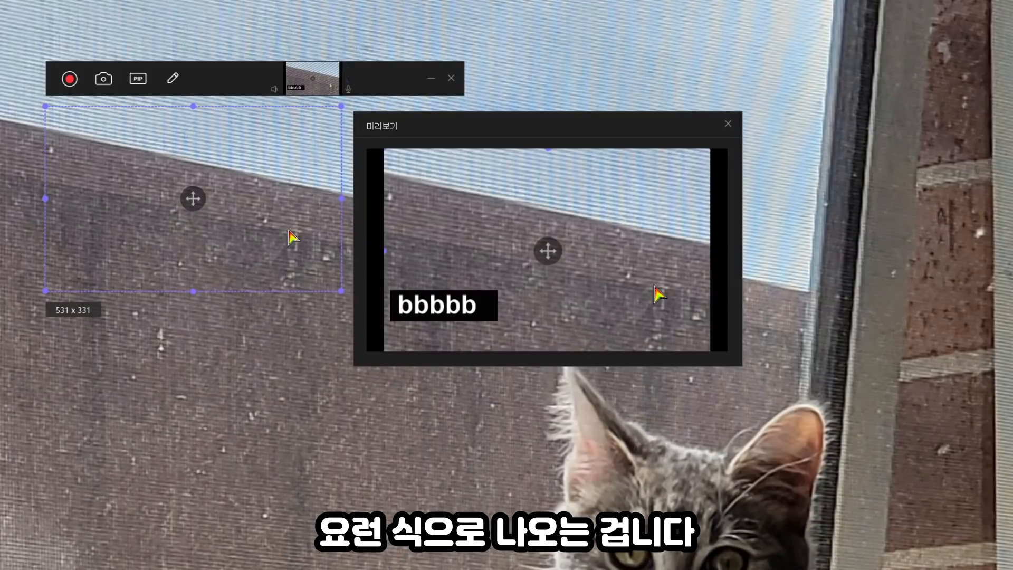
pyautogui.press('shift')
pyautogui.press('shift')
pyautogui.press('shift')
pyautogui.press('space')
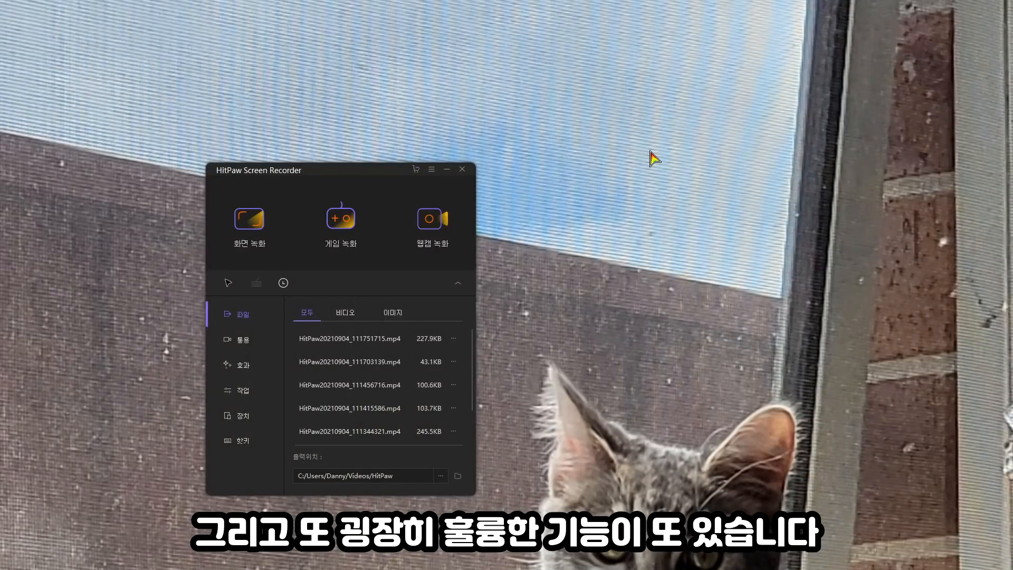
# Record a desktop area of about 644 x 420 briefly, stop it, and choose to always open the video editor after recording
pyautogui.click(252, 225)
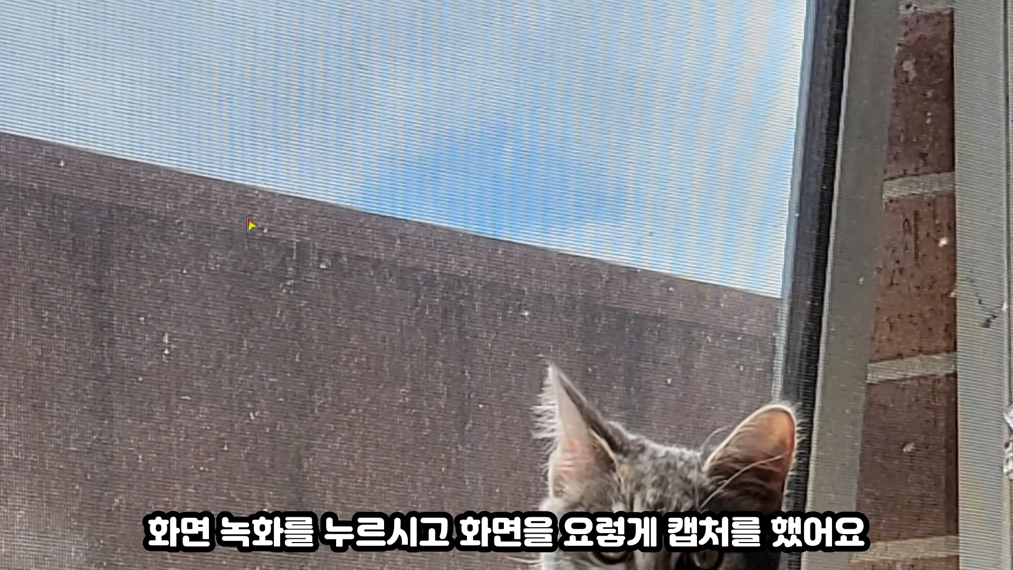
pyautogui.moveTo(131, 108); pyautogui.dragTo(470, 331)
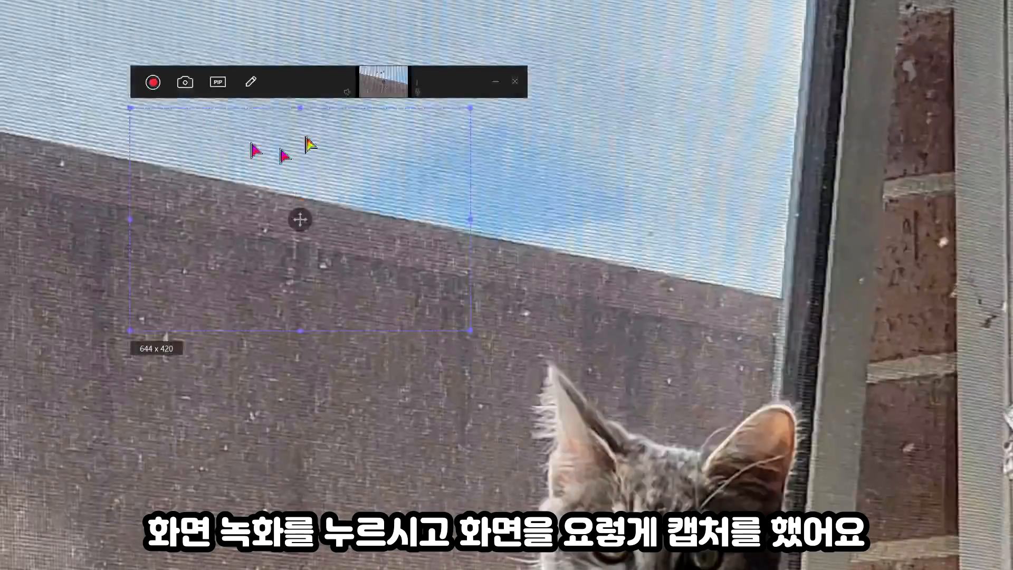
pyautogui.click(153, 82)
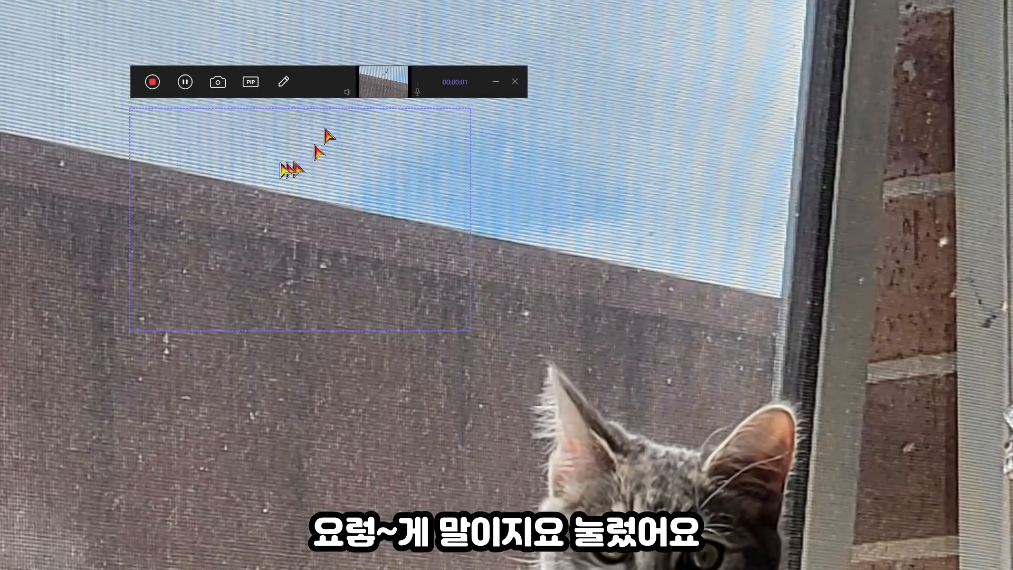
pyautogui.click(152, 82)
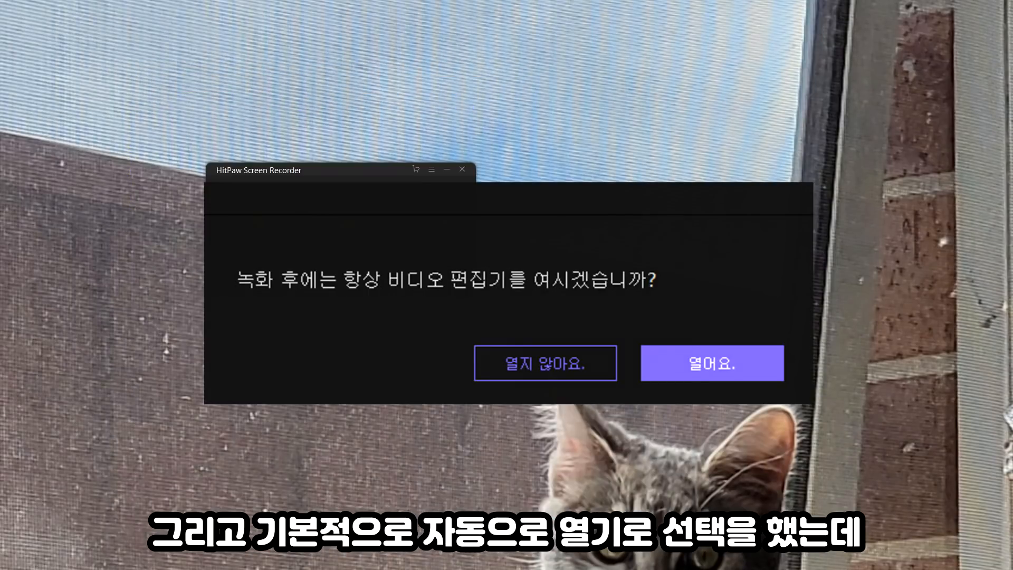
pyautogui.press('Return')
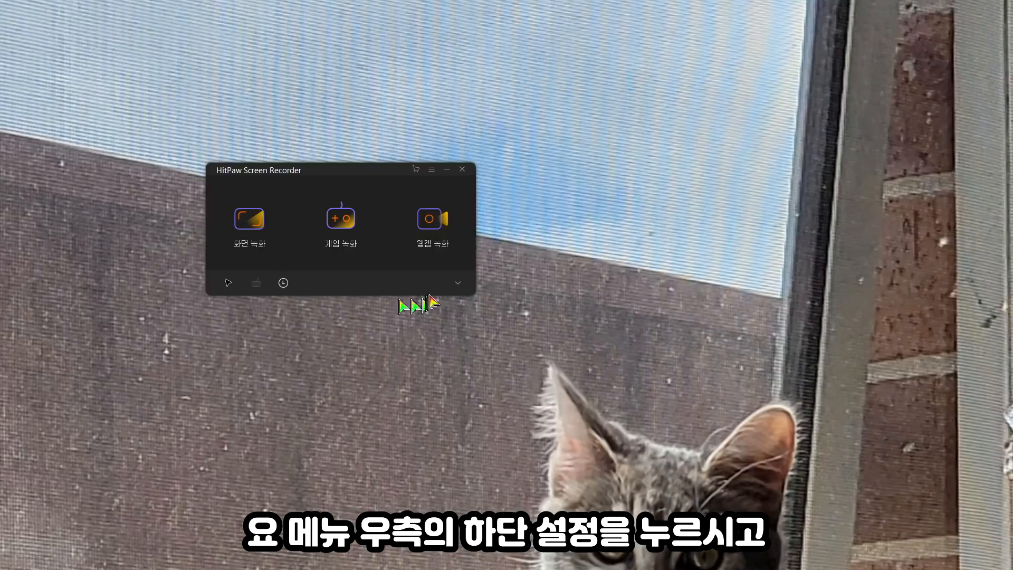
# In the recorder's general settings, turn automatic opening of the video editor after recording off and back on
pyautogui.click(459, 285)
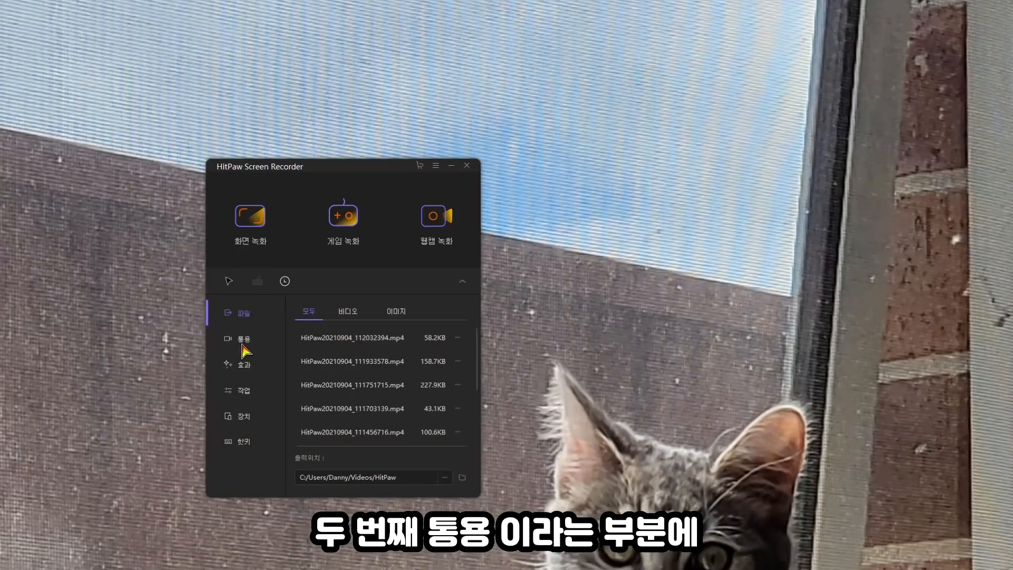
pyautogui.click(243, 341)
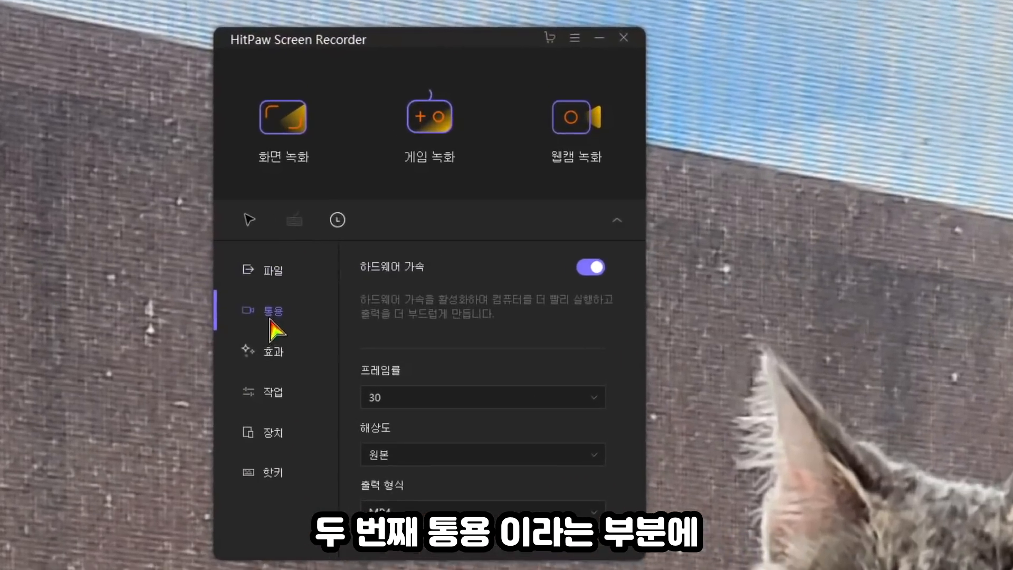
pyautogui.scroll(-3, 554, 346)
pyautogui.scroll(-1, 554, 334)
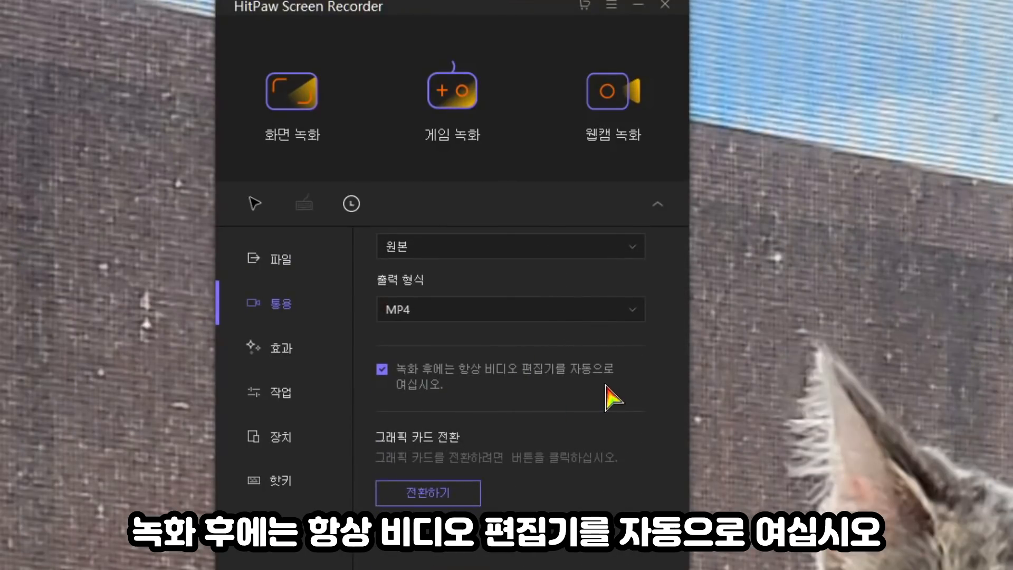
pyautogui.click(389, 375)
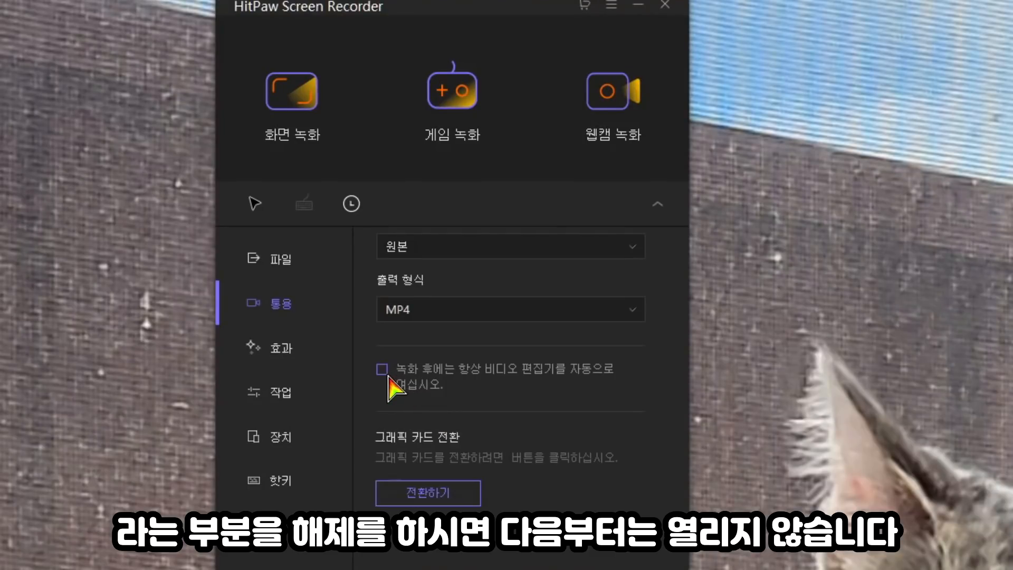
pyautogui.click(504, 375)
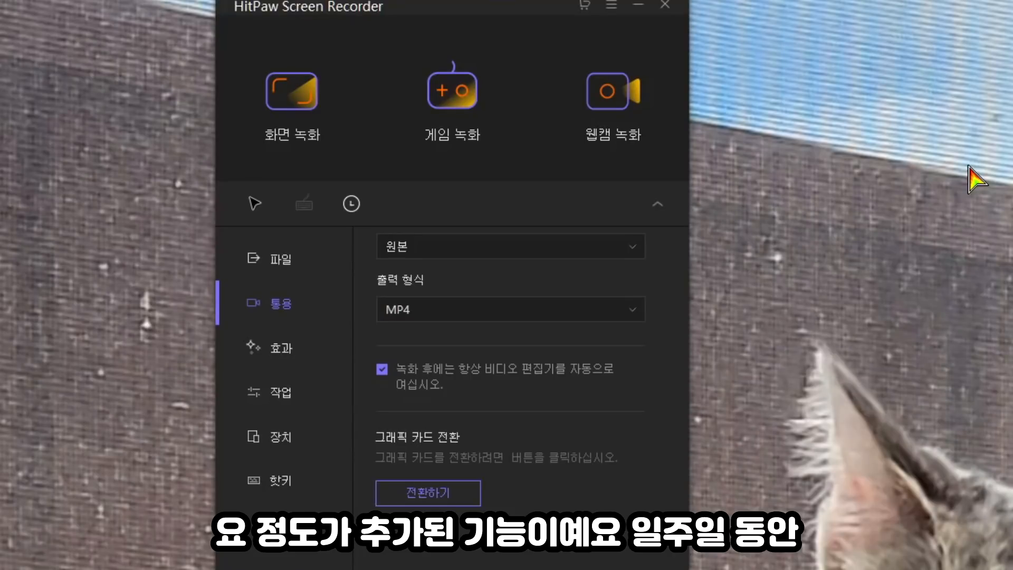